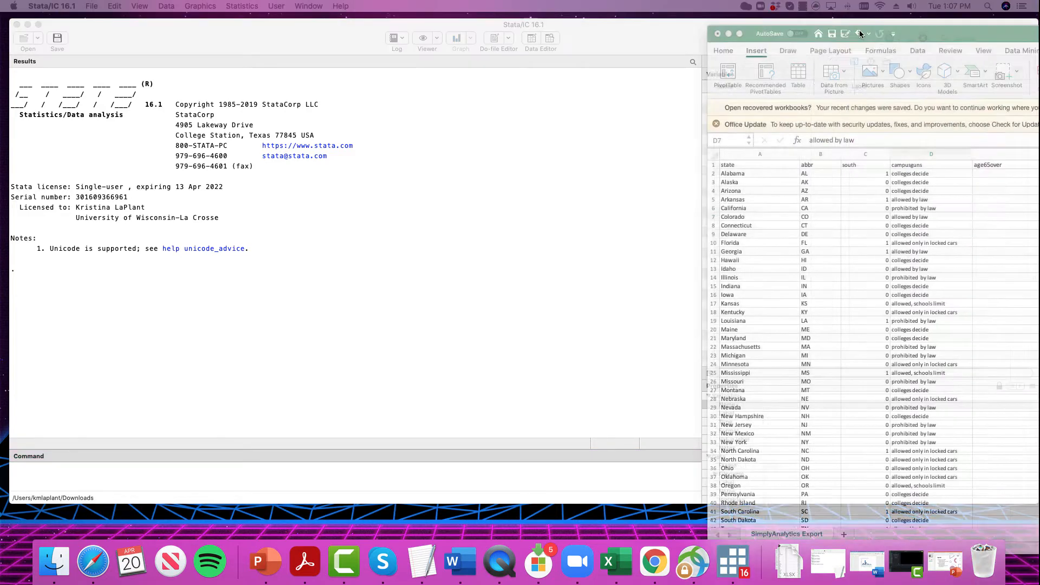
# Bring the COMMON DATA FOR RESEARCH PROJECTS workbook into full view and examine its variable columns from state to housingunits.
pyautogui.moveTo(859, 30); pyautogui.dragTo(461, 30)
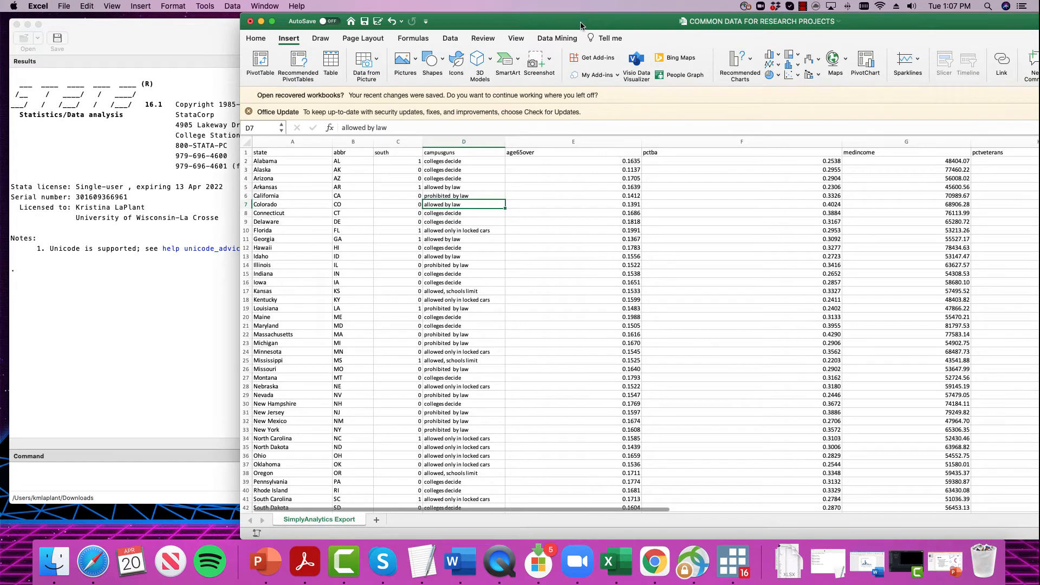
pyautogui.moveTo(582, 26); pyautogui.dragTo(355, 32)
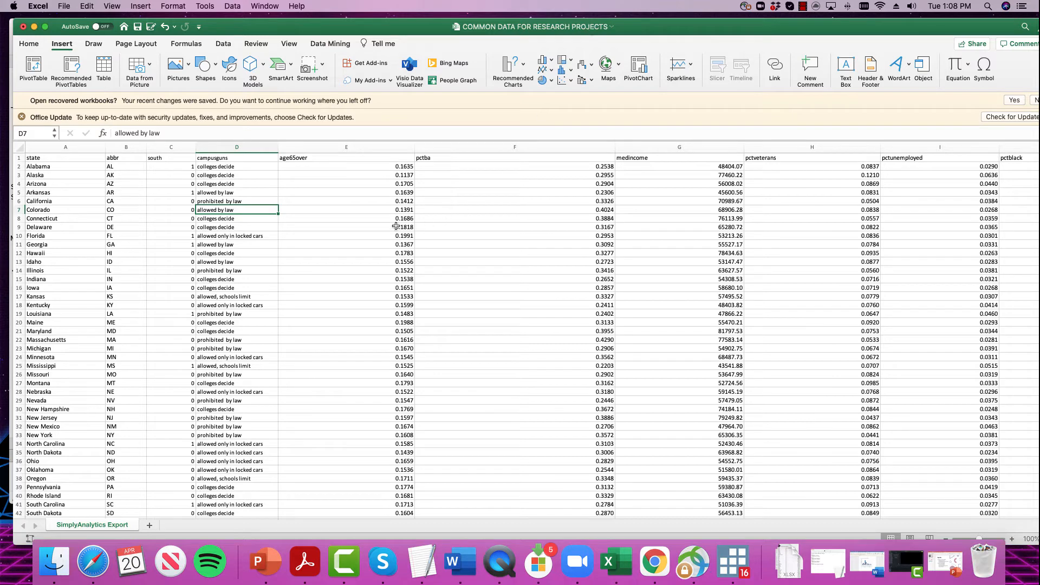
pyautogui.hscroll(5, 320, 189)
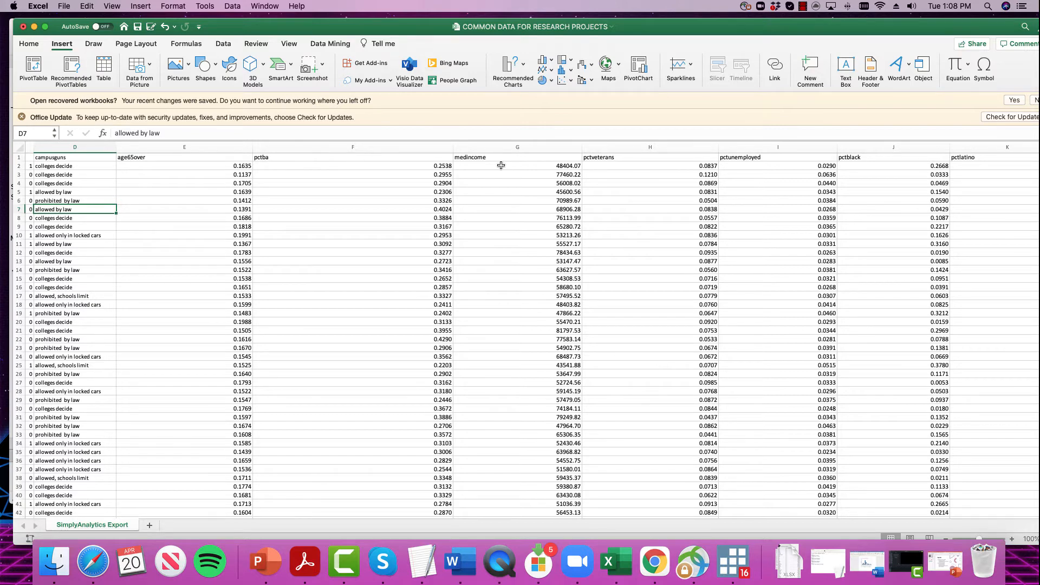
pyautogui.hscroll(-5, 456, 196)
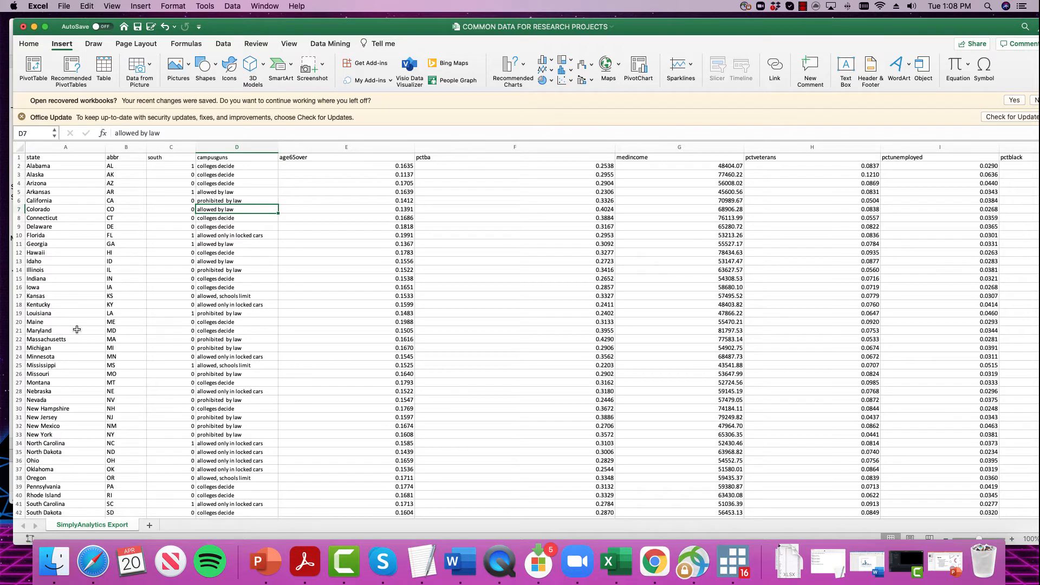
pyautogui.hscroll(10, 228, 241)
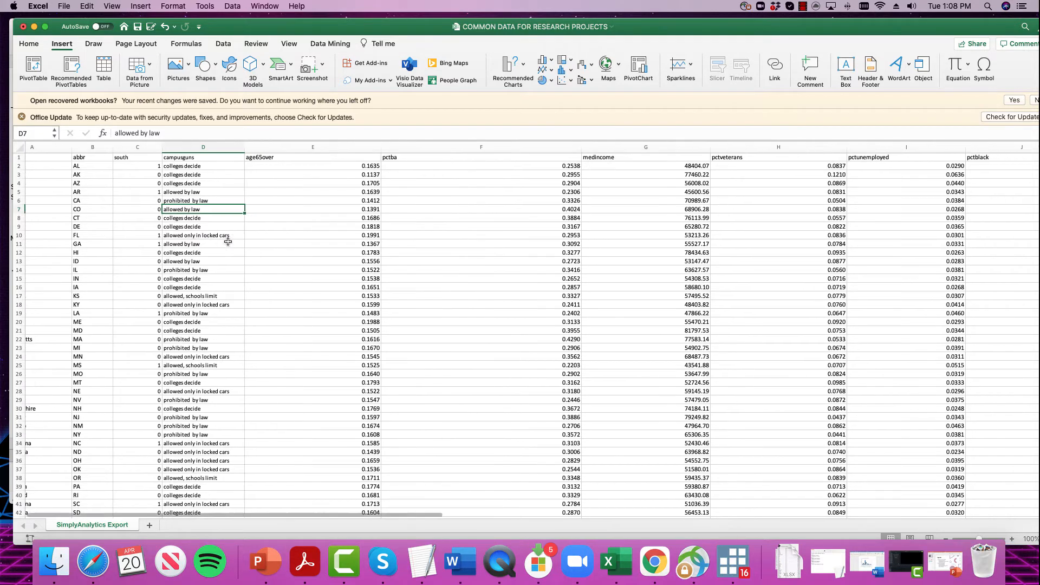
pyautogui.hscroll(3, 228, 241)
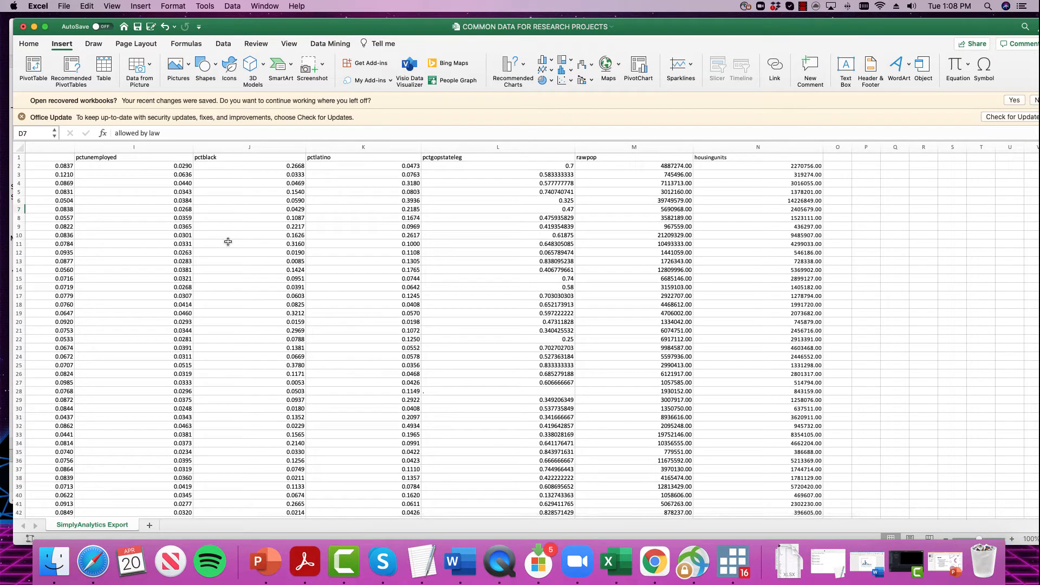
pyautogui.hscroll(-5, 228, 241)
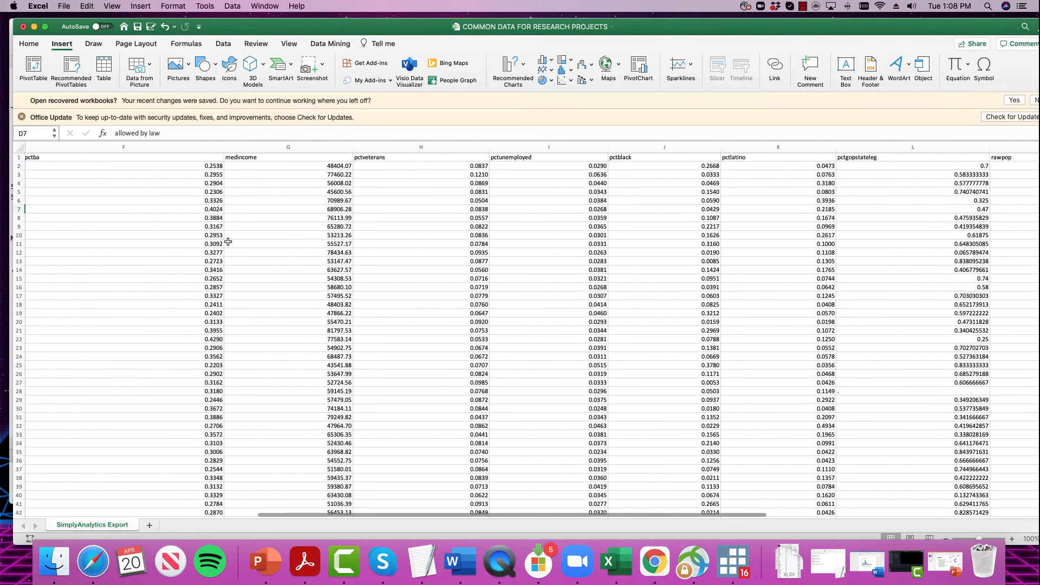
pyautogui.hscroll(-4, 228, 241)
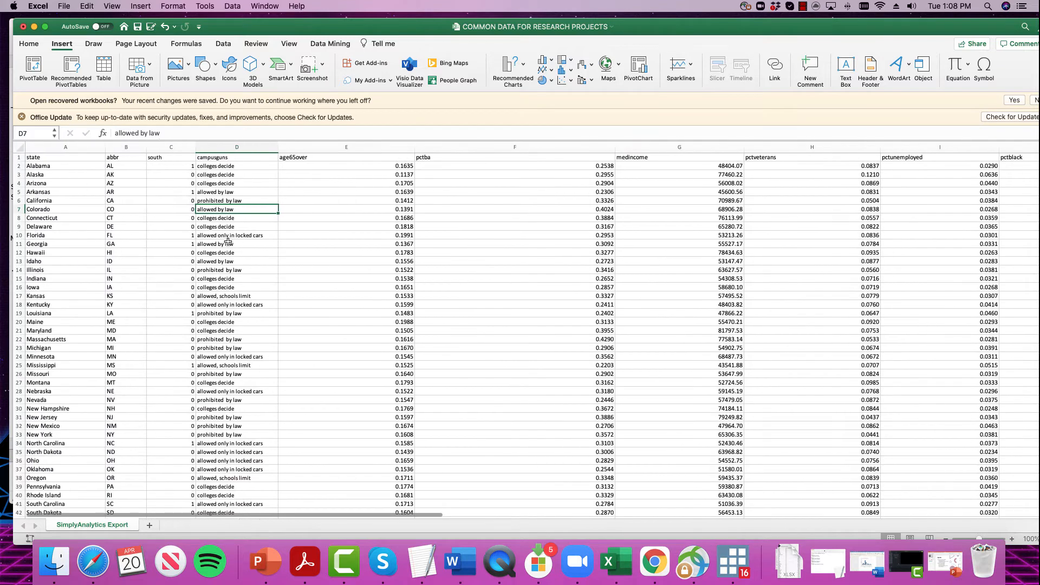
# Copy the entire SimplyAnalytics Export sheet and move the workbook aside to get back to Stata.
pyautogui.click(19, 147)
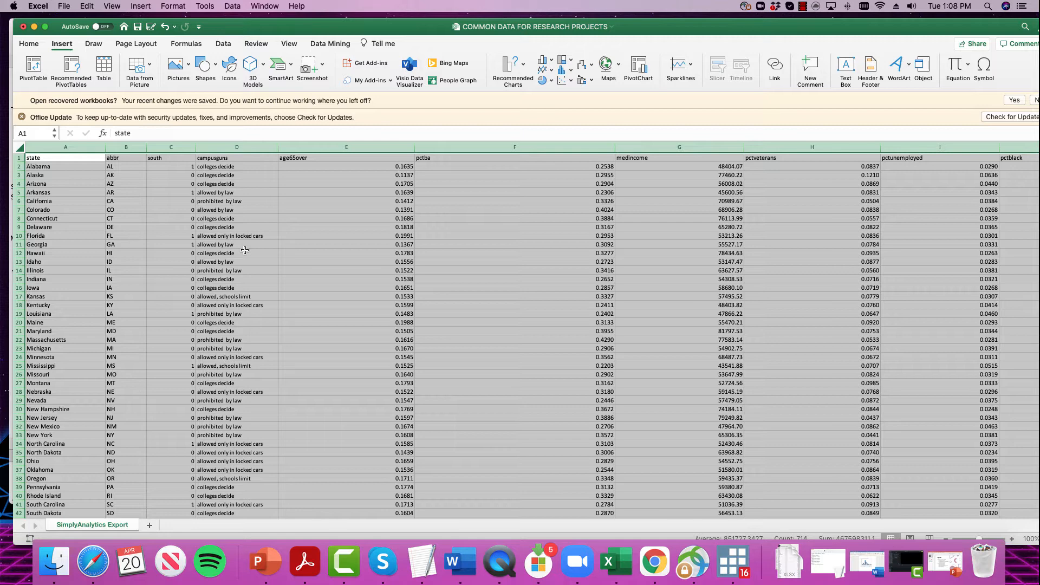
pyautogui.press('super+c')
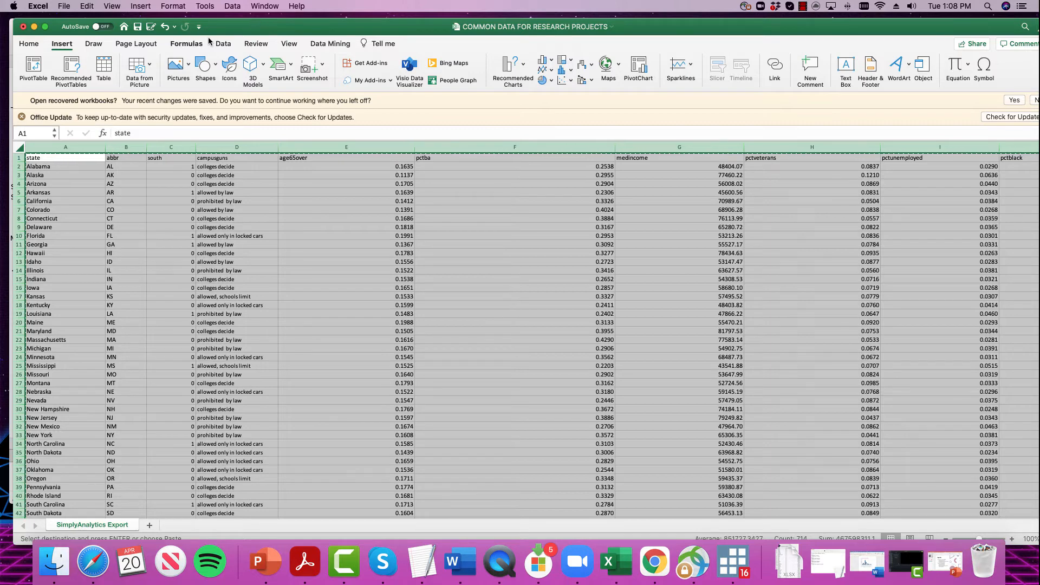
pyautogui.moveTo(219, 27); pyautogui.dragTo(1039, 33)
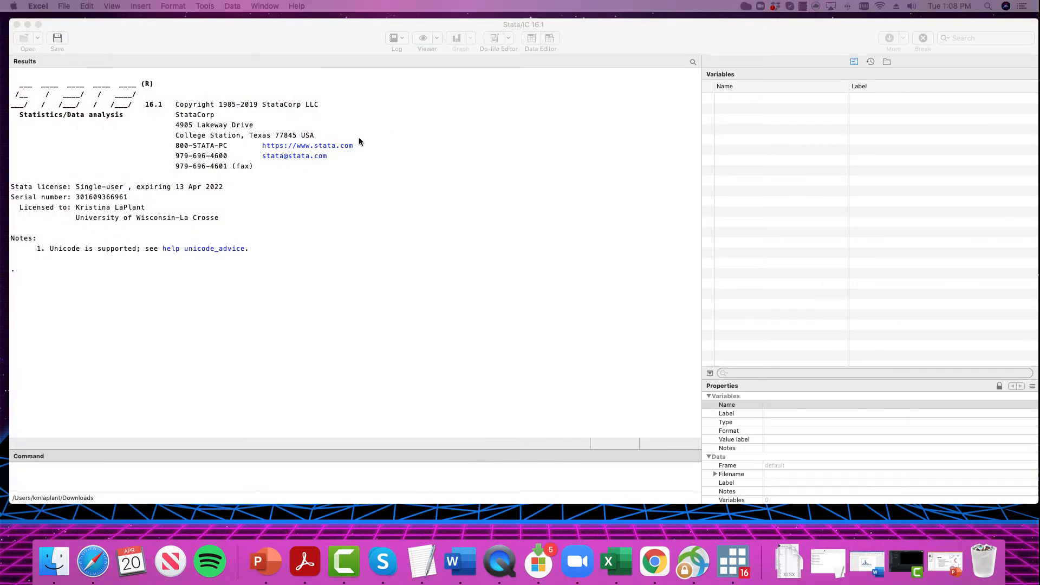
# Open Stata's Data Editor in edit mode with an empty grid and place its window in clear view.
pyautogui.click(315, 42)
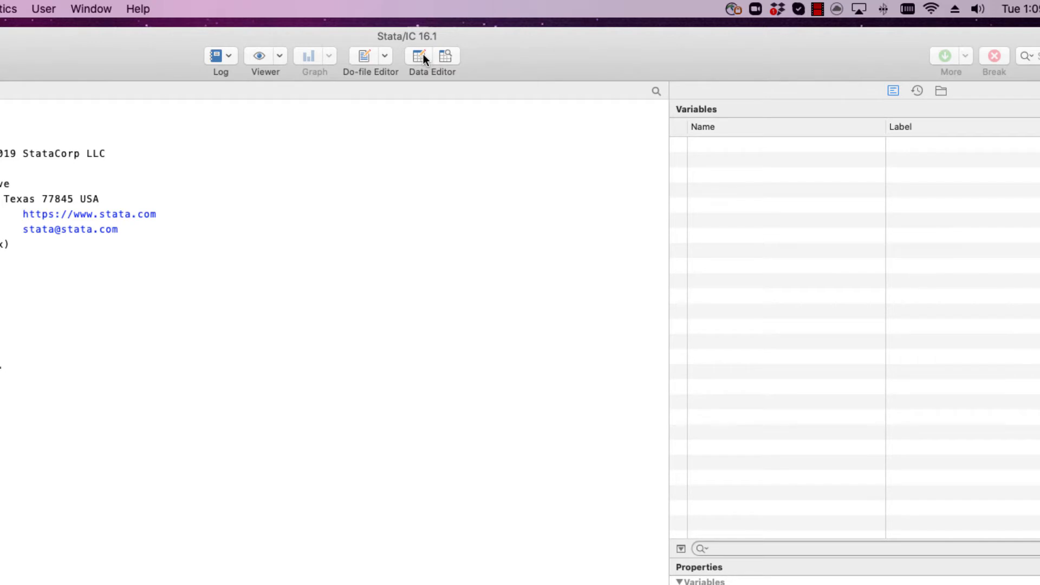
pyautogui.click(420, 56)
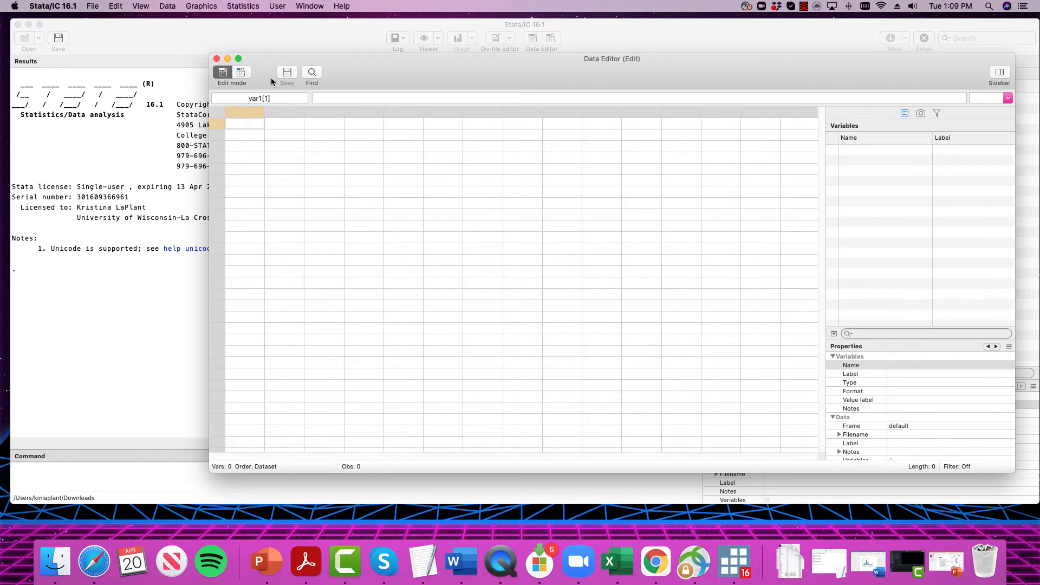
pyautogui.press('super+w')
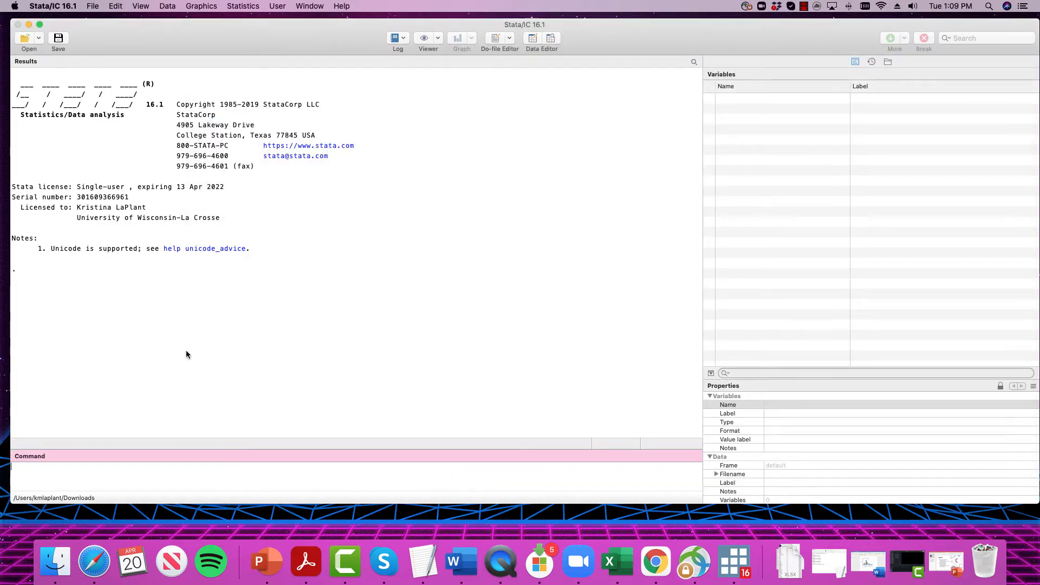
pyautogui.moveTo(346, 49); pyautogui.dragTo(301, 50)
pyautogui.click(353, 67)
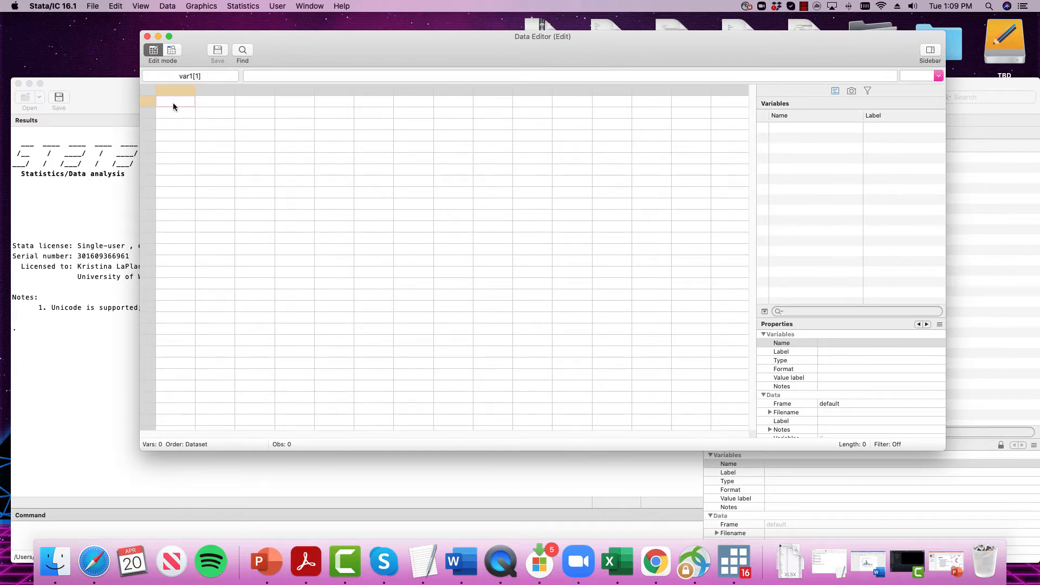
# Paste the copied sheet into the empty Data Editor, treating the first row as variable names.
pyautogui.press('super+v')
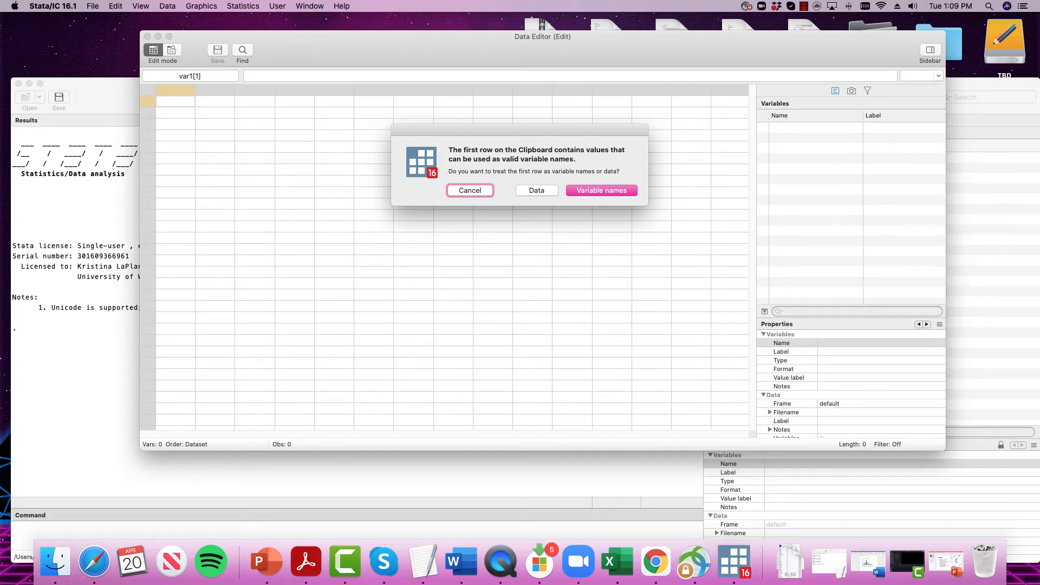
pyautogui.press('super+Tab')
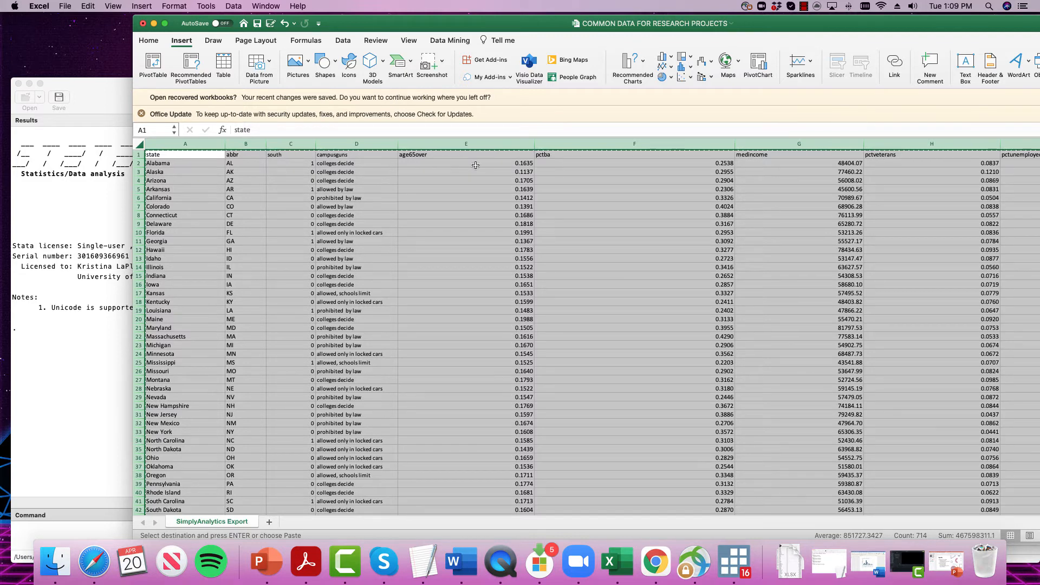
pyautogui.press('super+Tab')
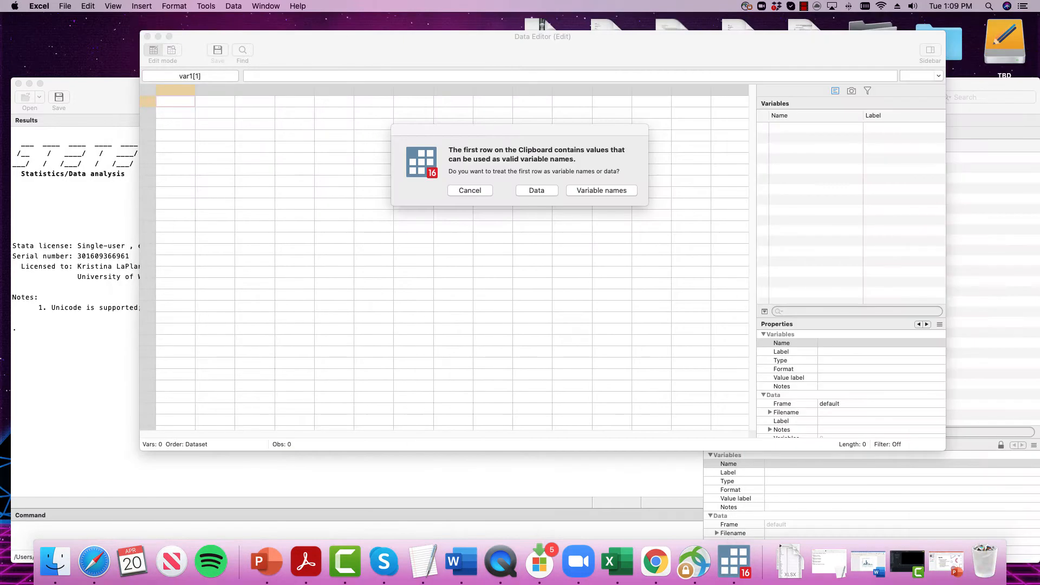
pyautogui.click(602, 190)
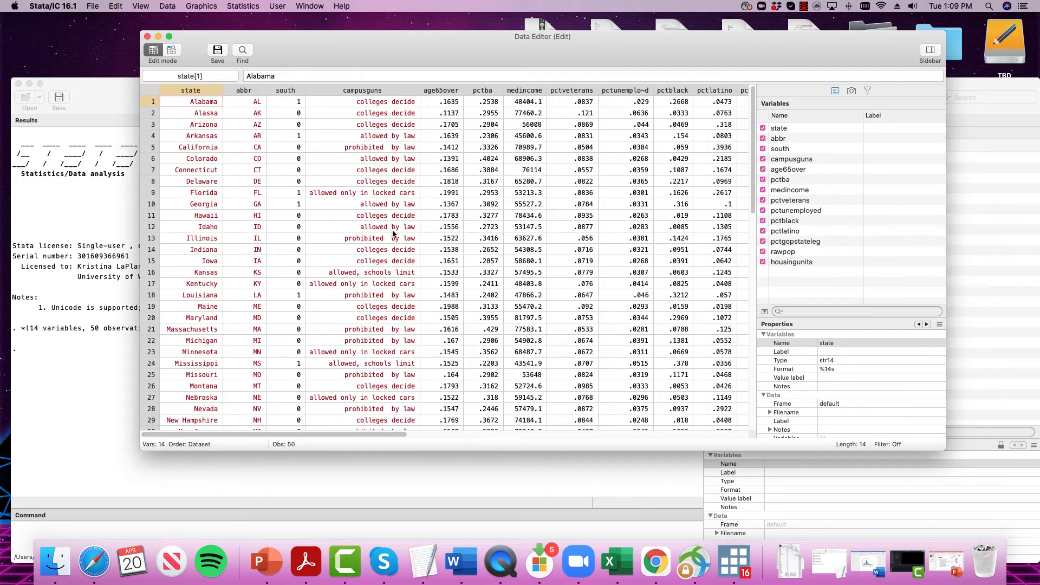
# Examine the pasted columns in the Data Editor, from state through housingunits, comparing the text and numeric variables.
pyautogui.hscroll(2, 394, 234)
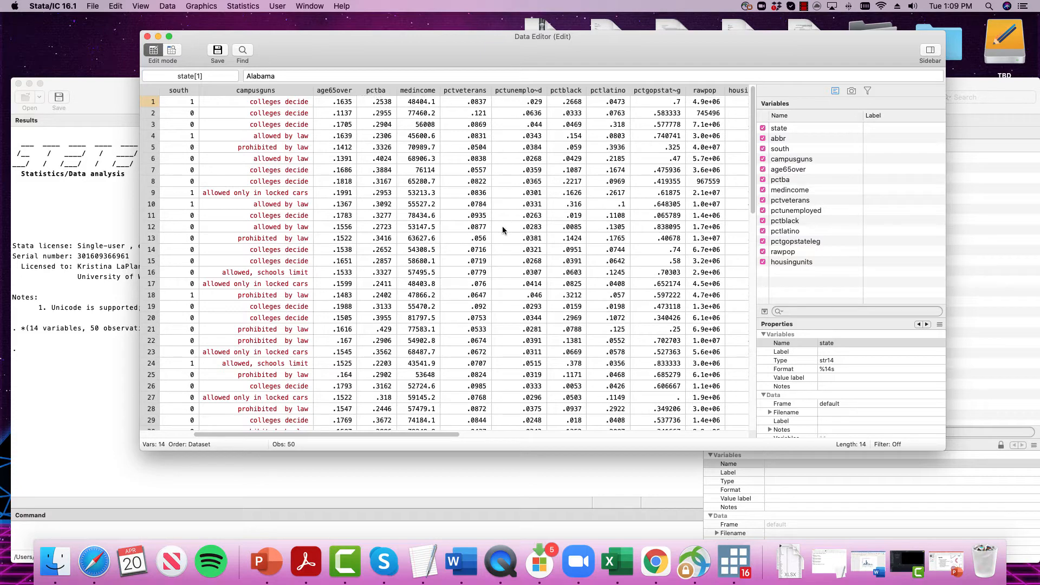
pyautogui.hscroll(-2, 502, 226)
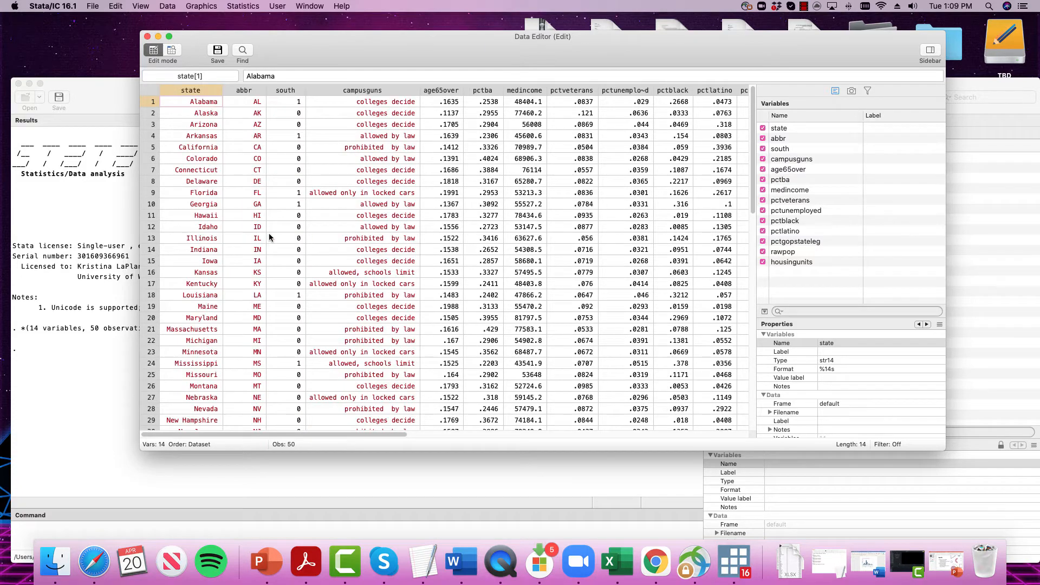
pyautogui.hscroll(5, 269, 237)
pyautogui.hscroll(-5, 269, 237)
pyautogui.hscroll(10, 415, 134)
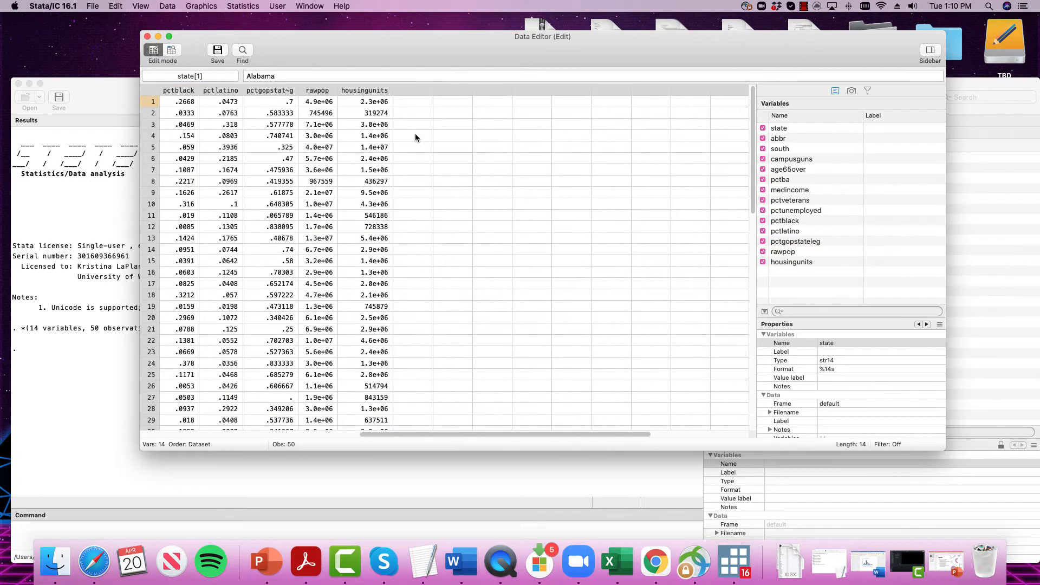
pyautogui.hscroll(-10, 415, 133)
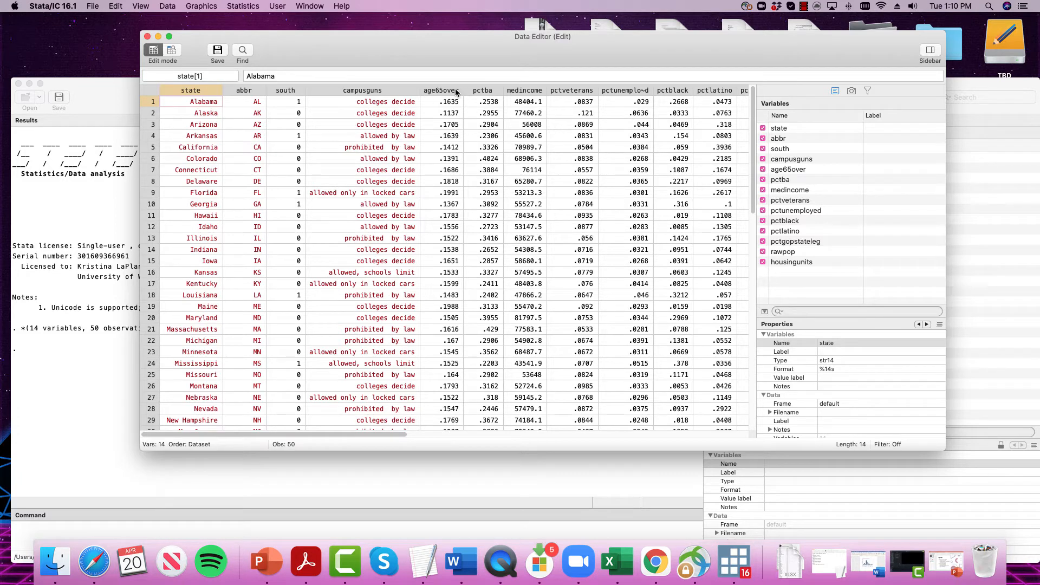
pyautogui.hscroll(5, 480, 92)
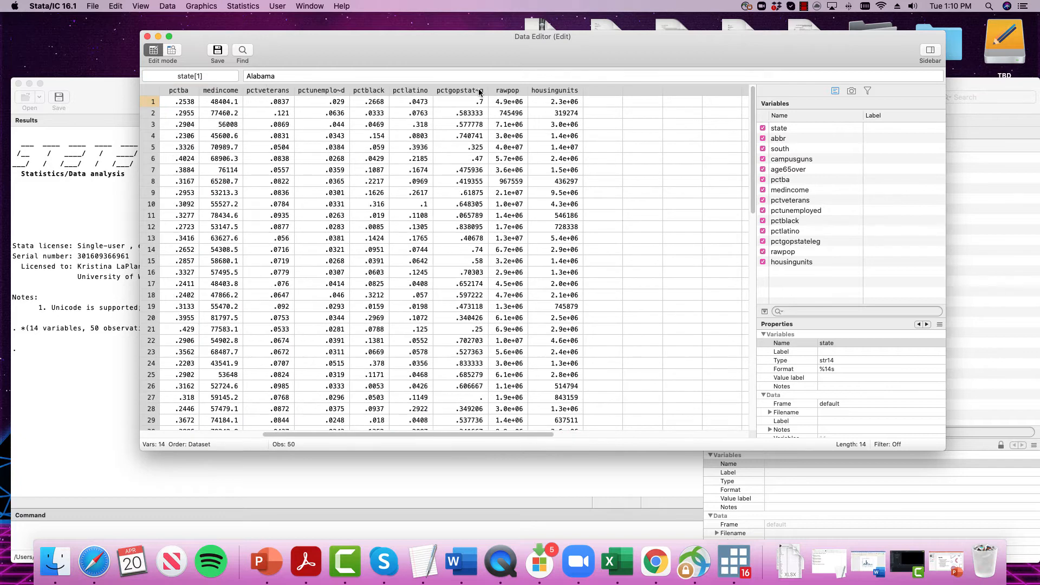
pyautogui.hscroll(-5, 475, 88)
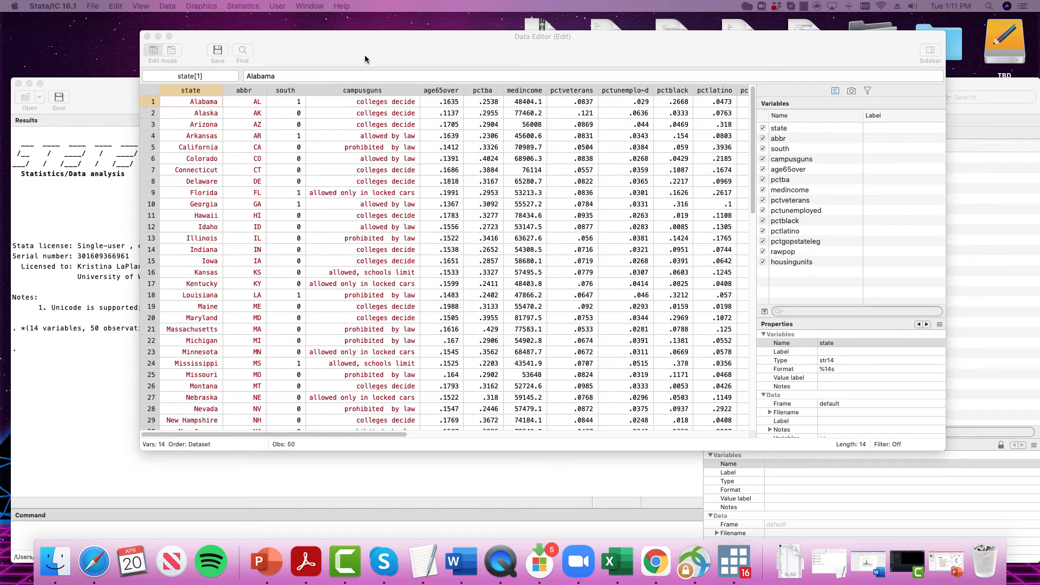
# Rearrange the Data Editor and main Stata windows, and review the campusguns text categories in the data.
pyautogui.moveTo(365, 54); pyautogui.dragTo(467, 36)
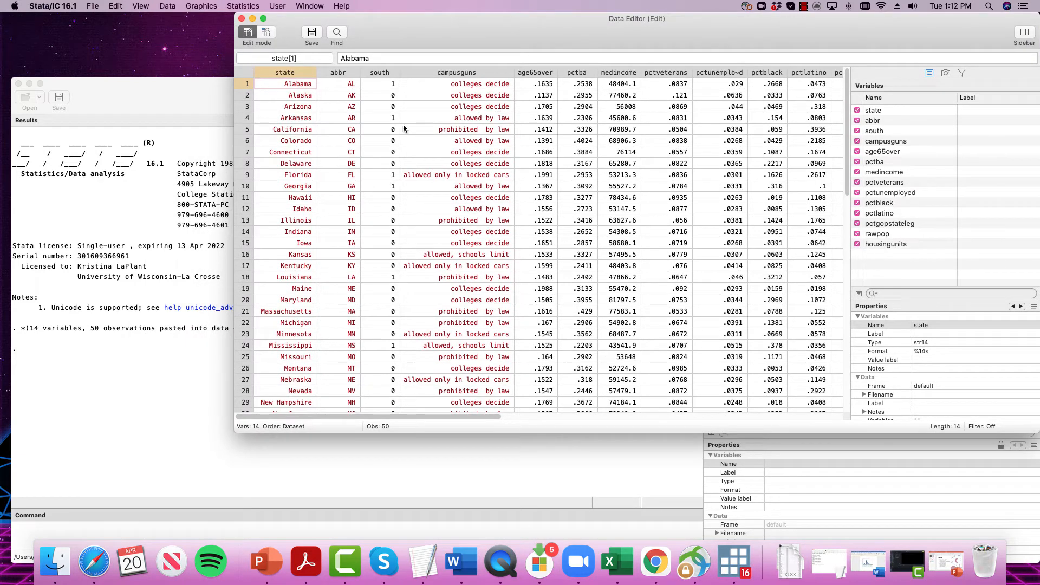
pyautogui.click(206, 107)
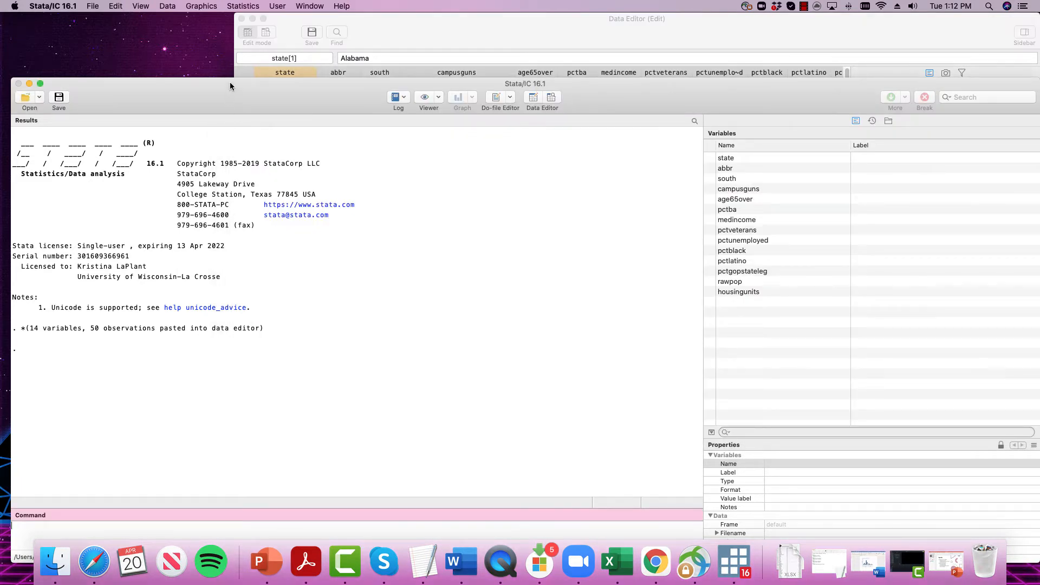
pyautogui.moveTo(232, 89); pyautogui.dragTo(235, 50)
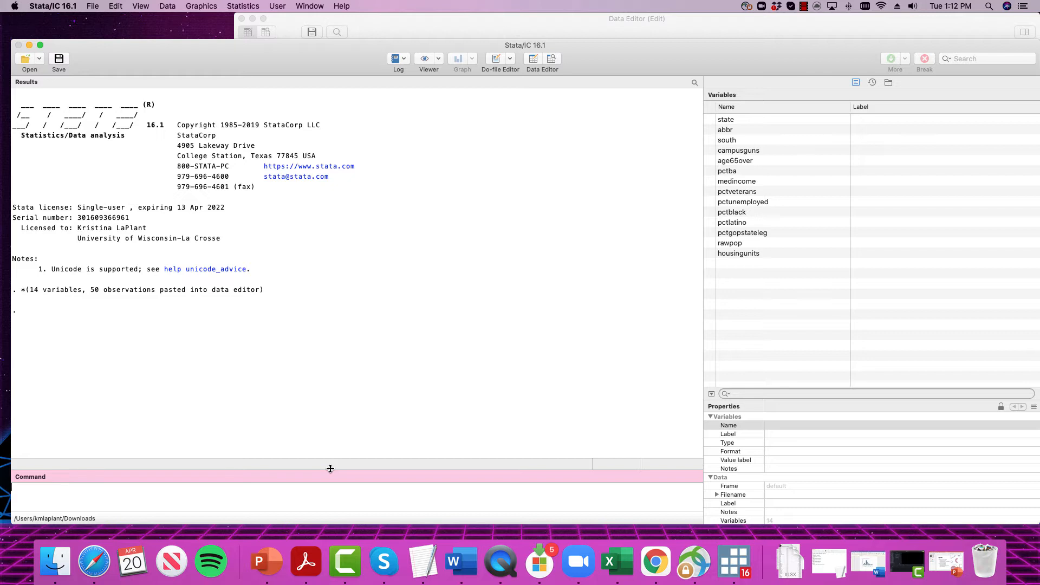
pyautogui.click(419, 25)
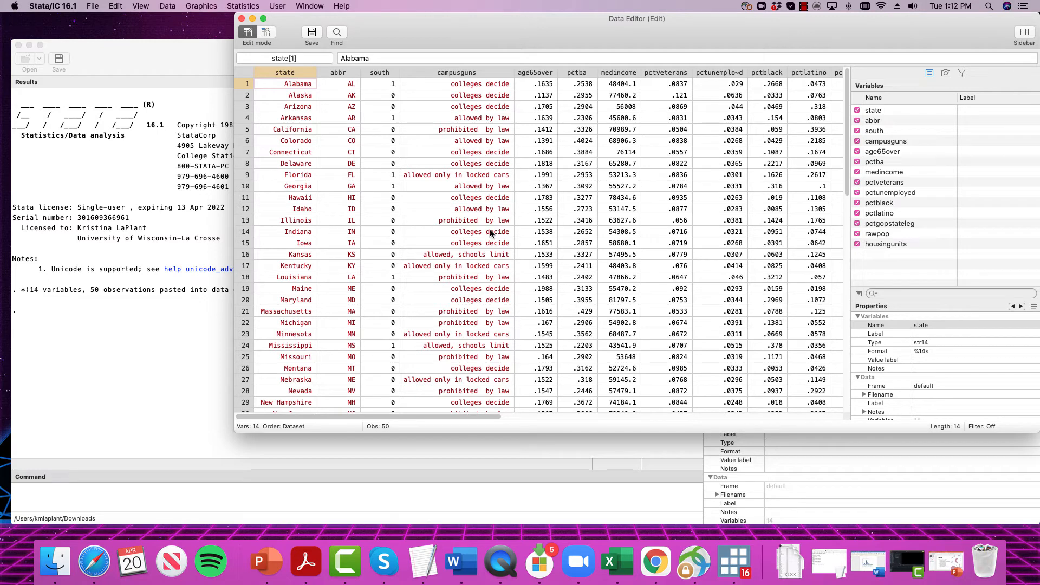
pyautogui.scroll(-2, 490, 233)
pyautogui.scroll(2, 490, 233)
# Encode the string variable campusguns into a new numeric variable named campusguns1.
pyautogui.click(193, 60)
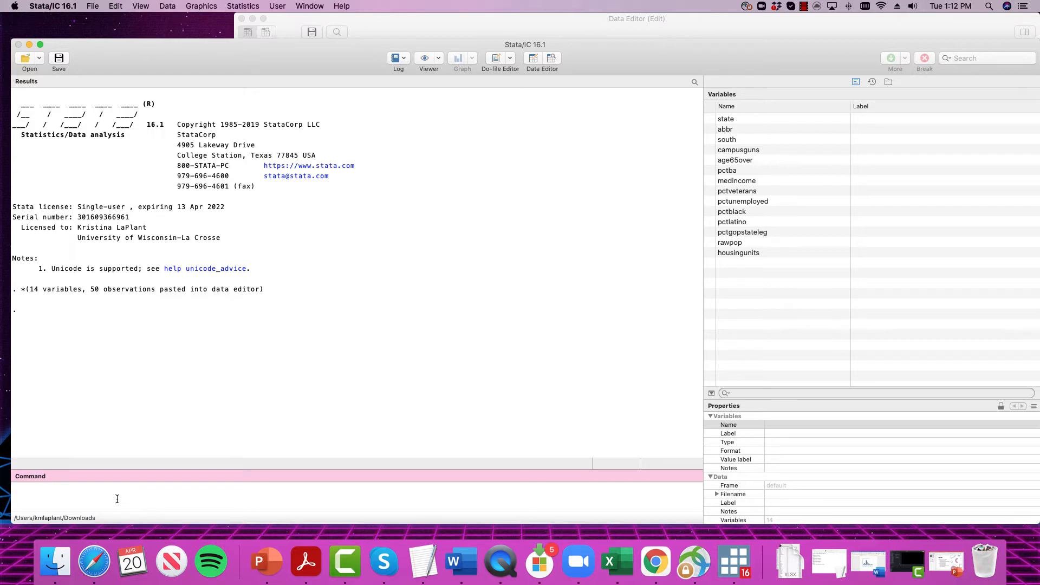
pyautogui.write('encode')
pyautogui.moveTo(653, 69); pyautogui.dragTo(653, 131)
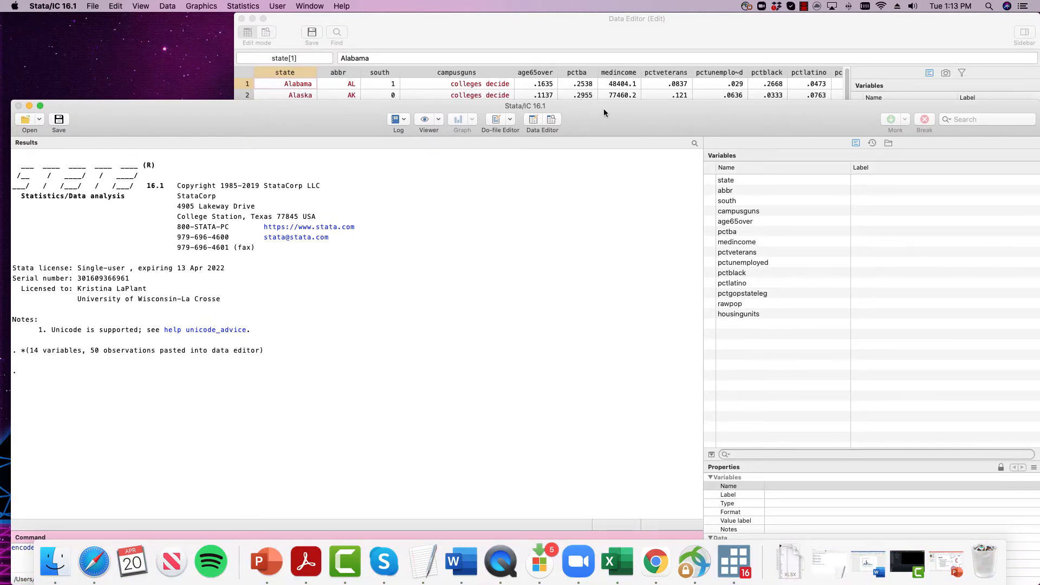
pyautogui.moveTo(605, 112); pyautogui.dragTo(605, 48)
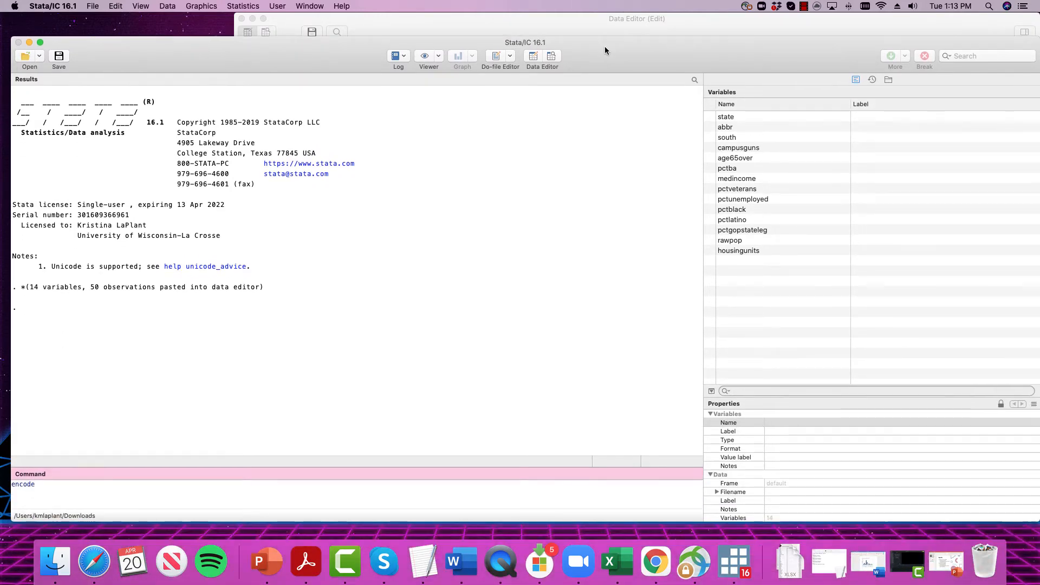
pyautogui.doubleClick(707, 149)
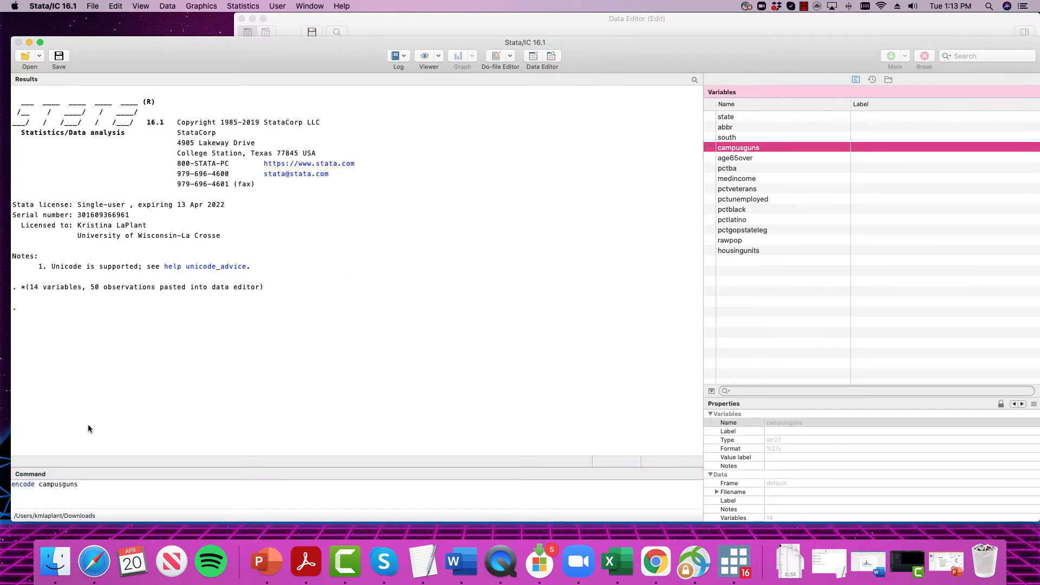
pyautogui.click(83, 486)
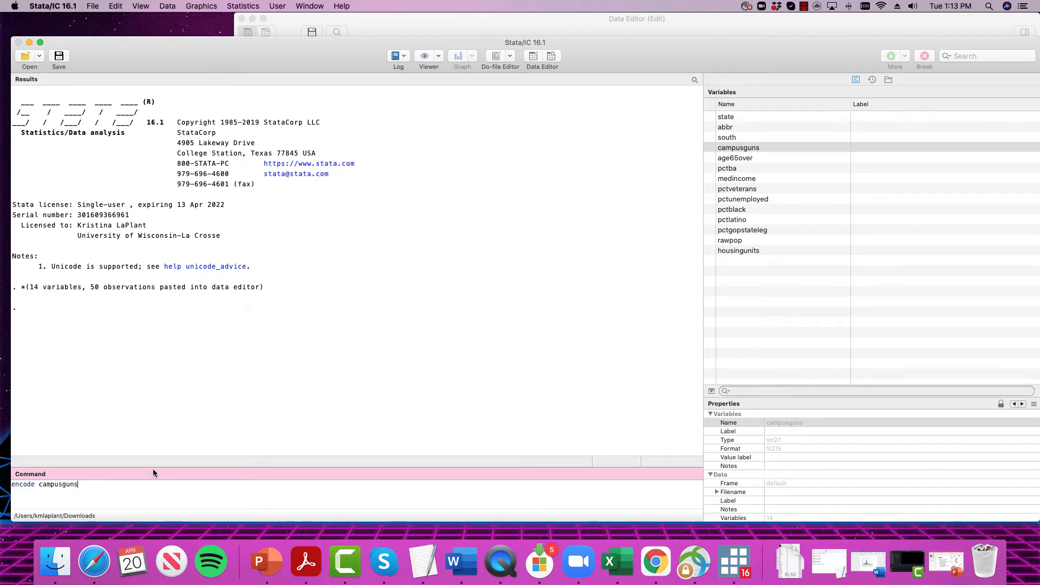
pyautogui.write(', gen(campusguns1)')
pyautogui.press('Return')
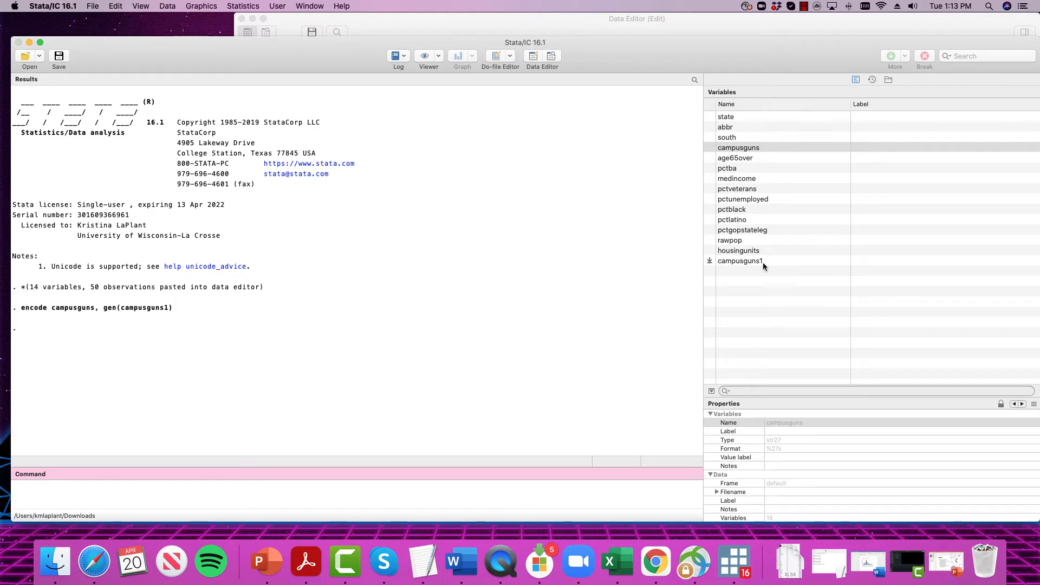
# Compare the encoded campusguns1 column with the original campusguns text column in the Data Editor, checking the stored values behind several cells.
pyautogui.click(549, 26)
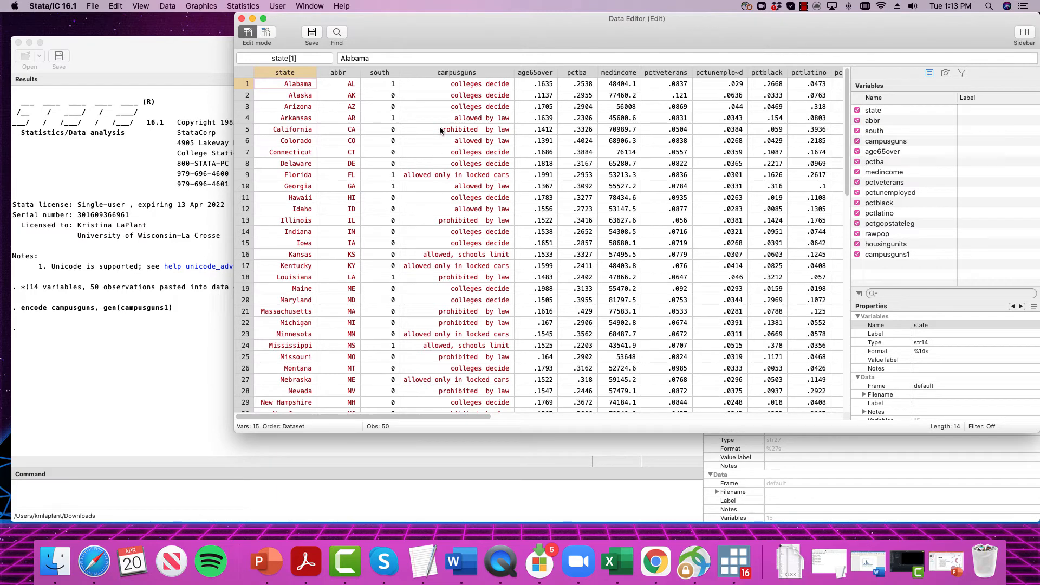
pyautogui.hscroll(10, 439, 130)
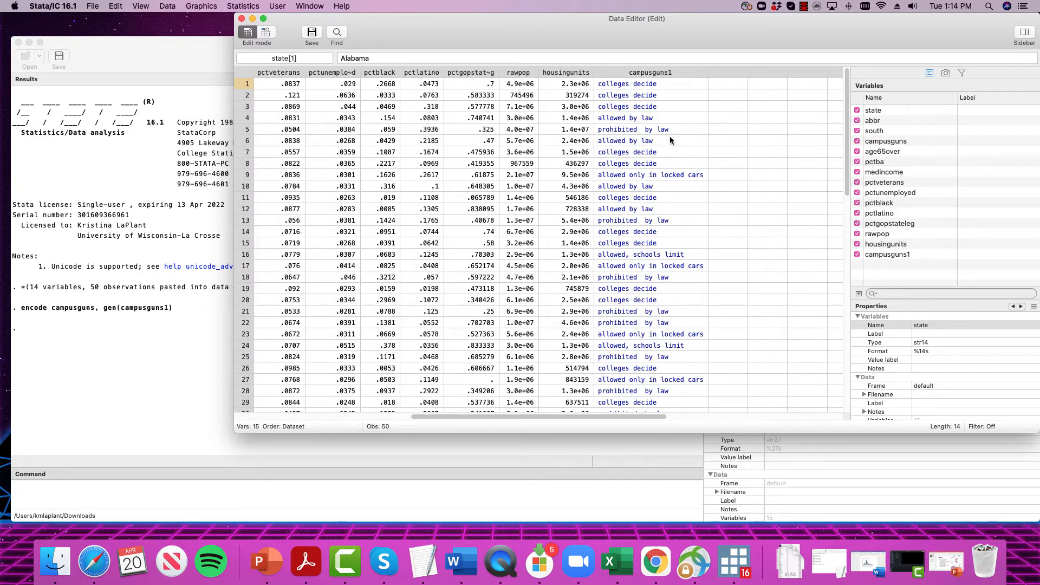
pyautogui.click(625, 83)
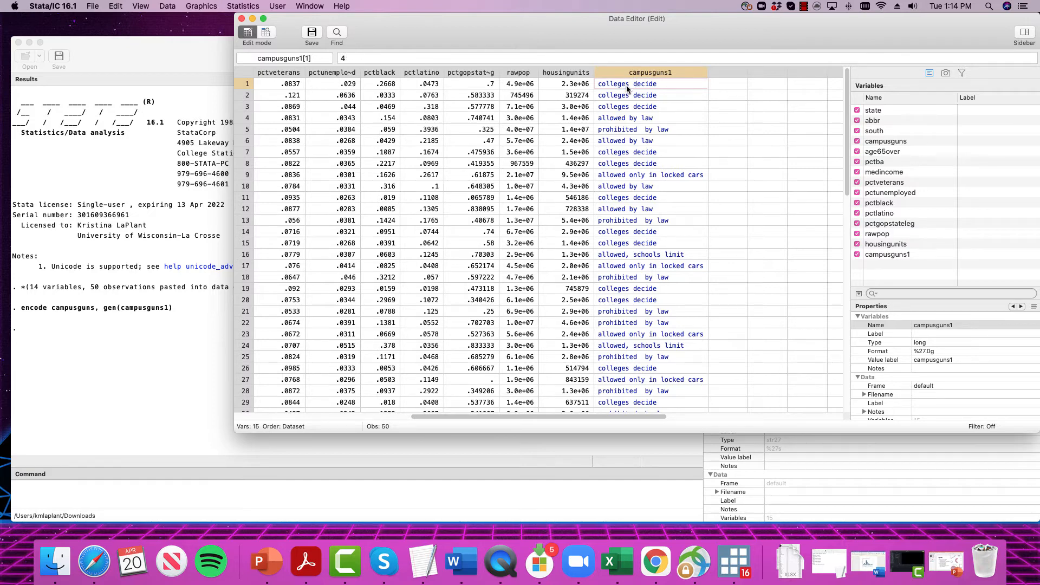
pyautogui.click(630, 118)
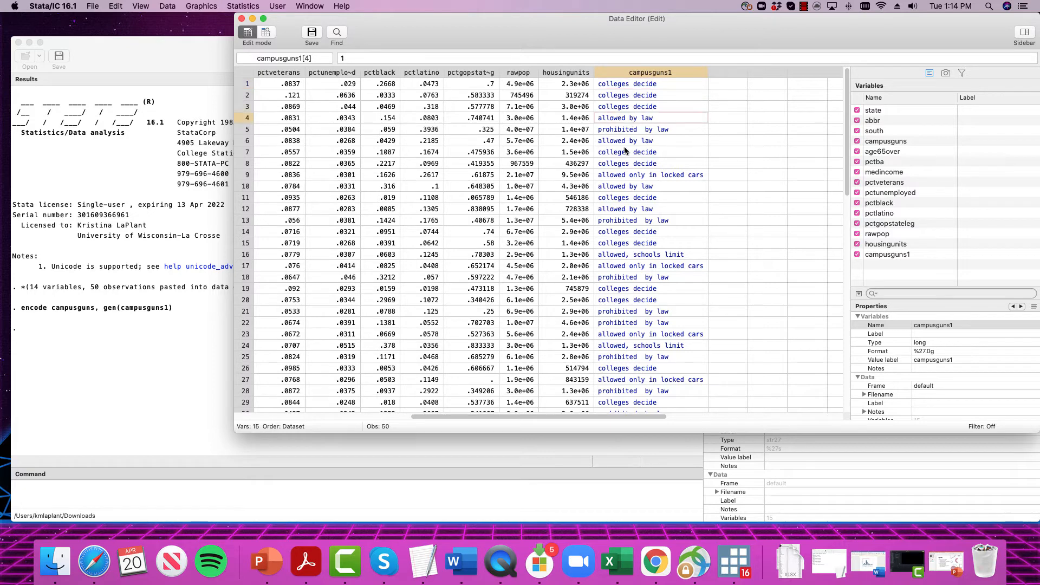
pyautogui.click(625, 221)
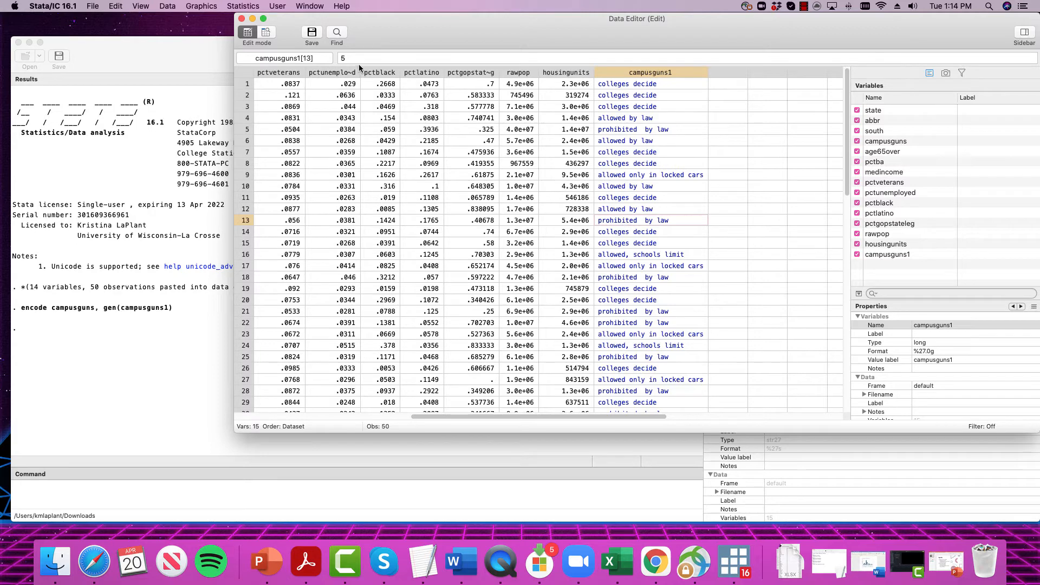
pyautogui.hscroll(-10, 380, 128)
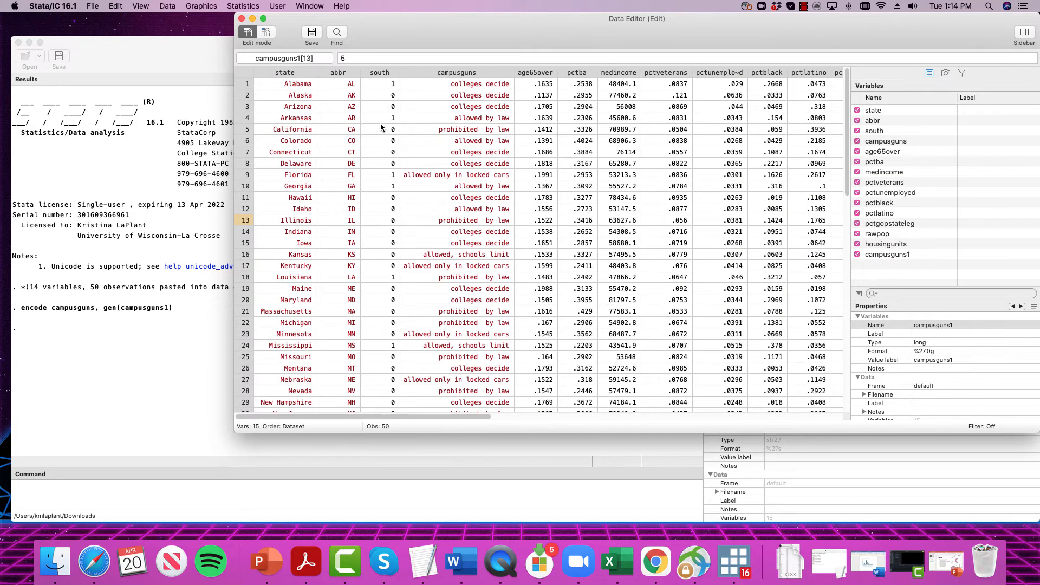
pyautogui.click(458, 154)
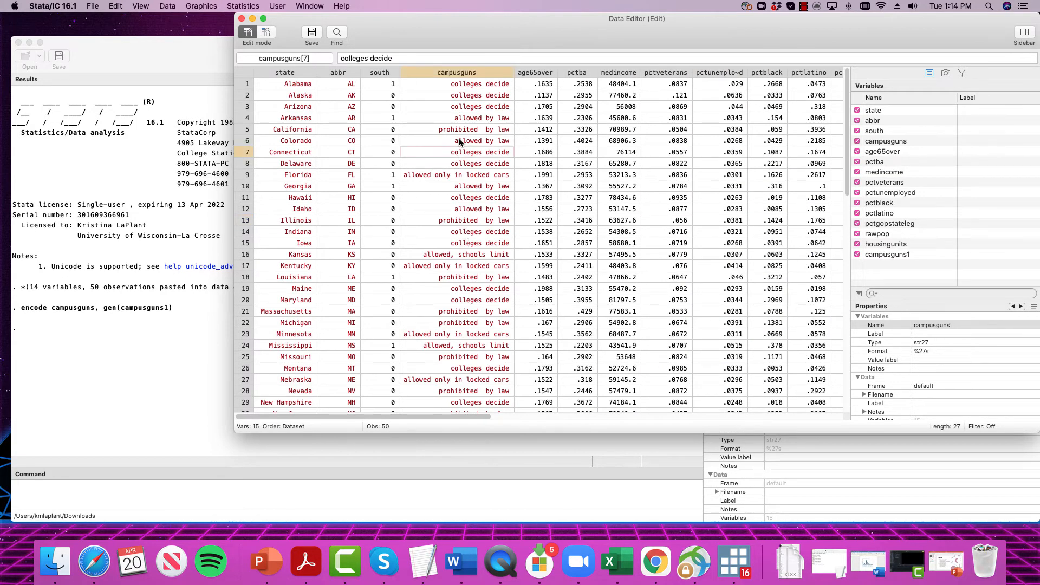
pyautogui.click(461, 142)
pyautogui.click(469, 108)
pyautogui.click(474, 206)
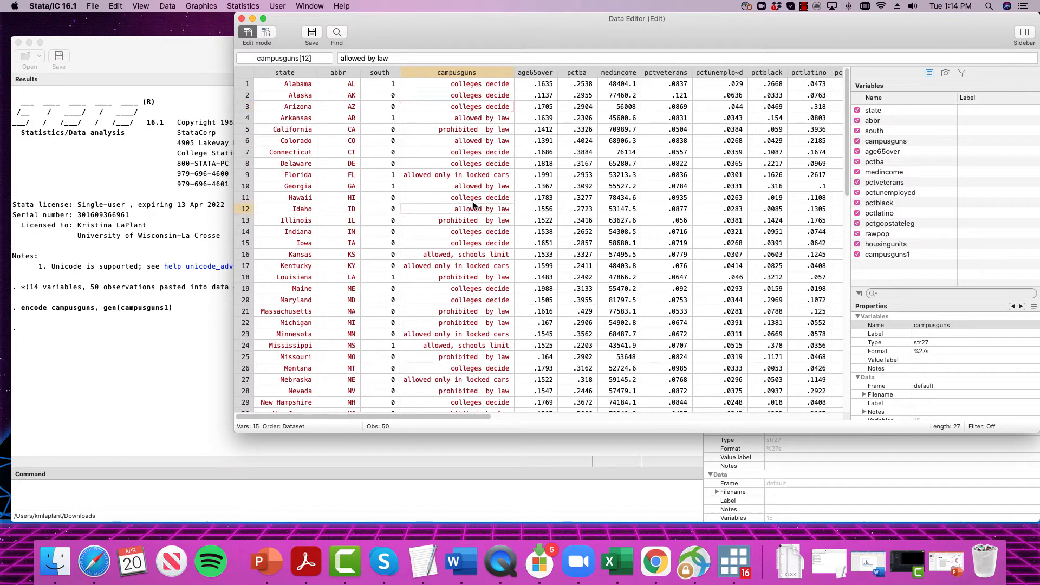
pyautogui.hscroll(10, 456, 247)
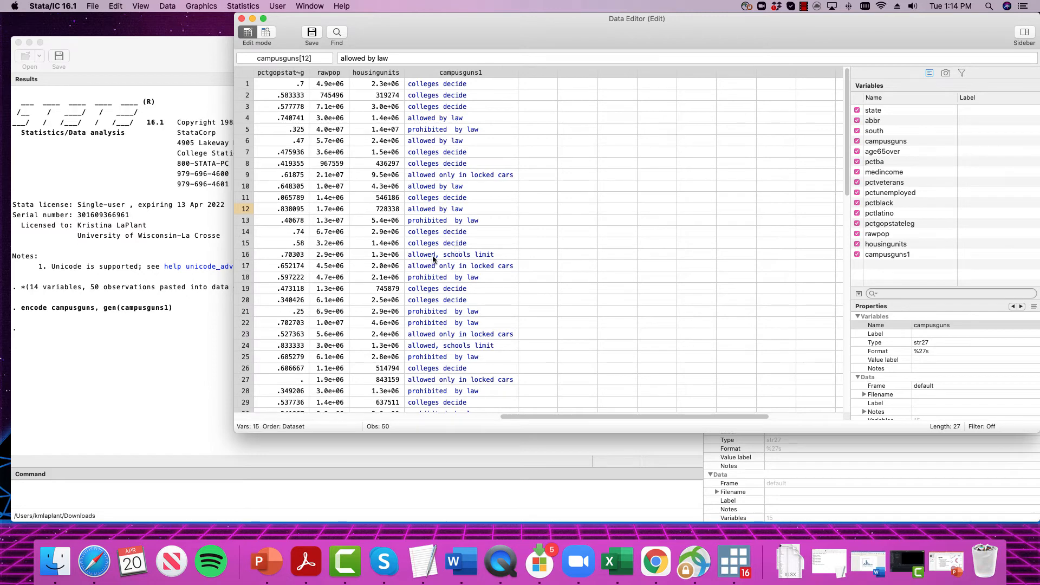
# Run the codebook command on campusguns1 to list its numeric codes and value labels.
pyautogui.click(211, 494)
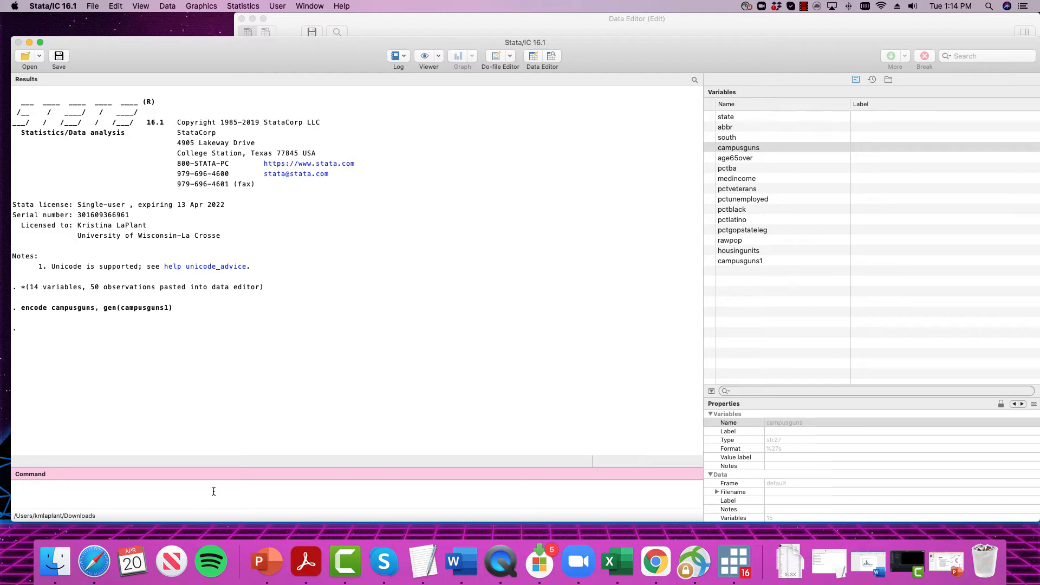
pyautogui.write('codebook')
pyautogui.click(710, 263)
pyautogui.click(710, 262)
pyautogui.click(198, 495)
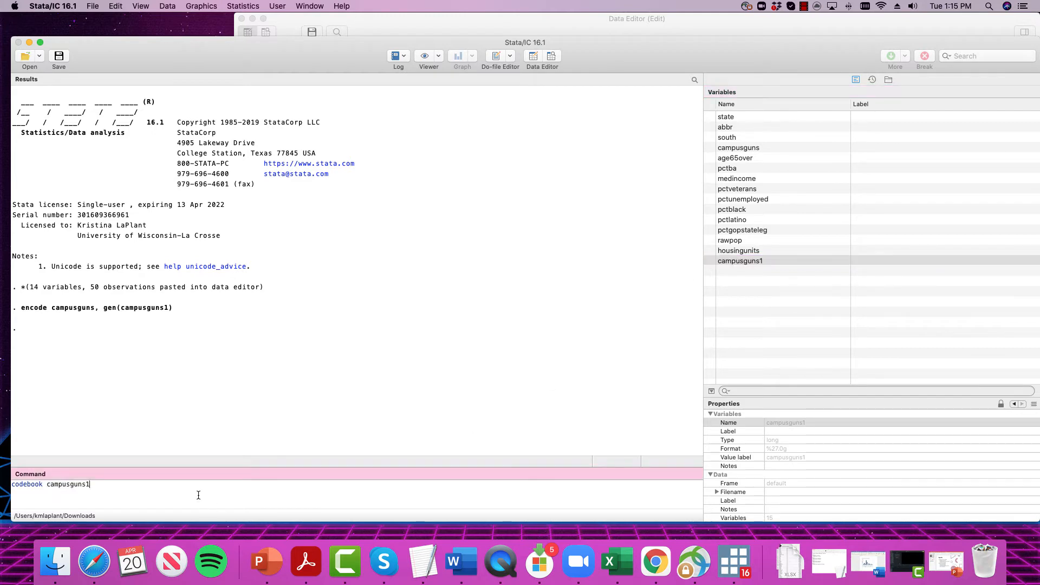
pyautogui.press('Return')
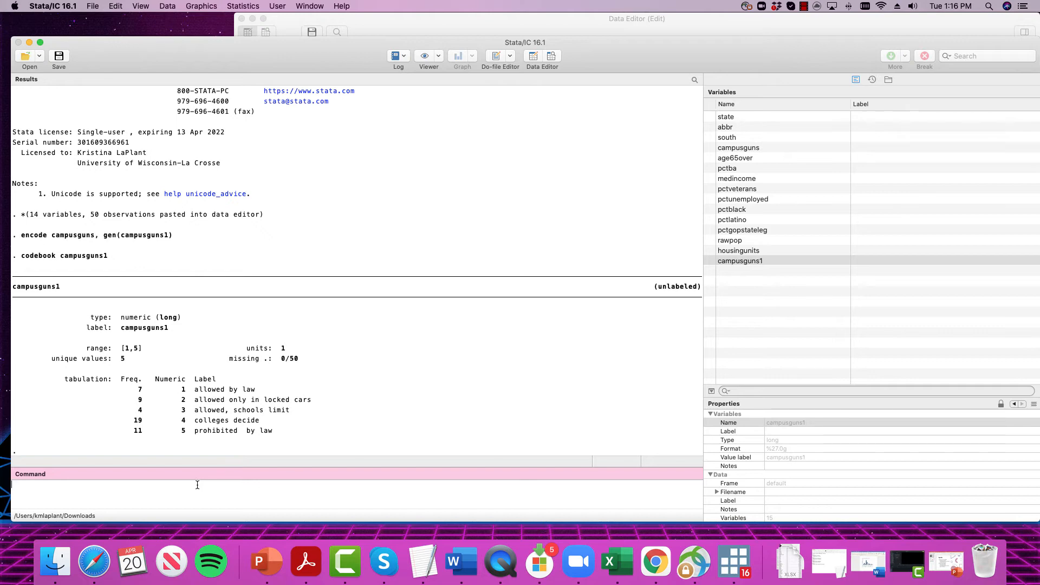
# Tabulate the variable south to produce its frequency table.
pyautogui.write('tab')
pyautogui.click(710, 138)
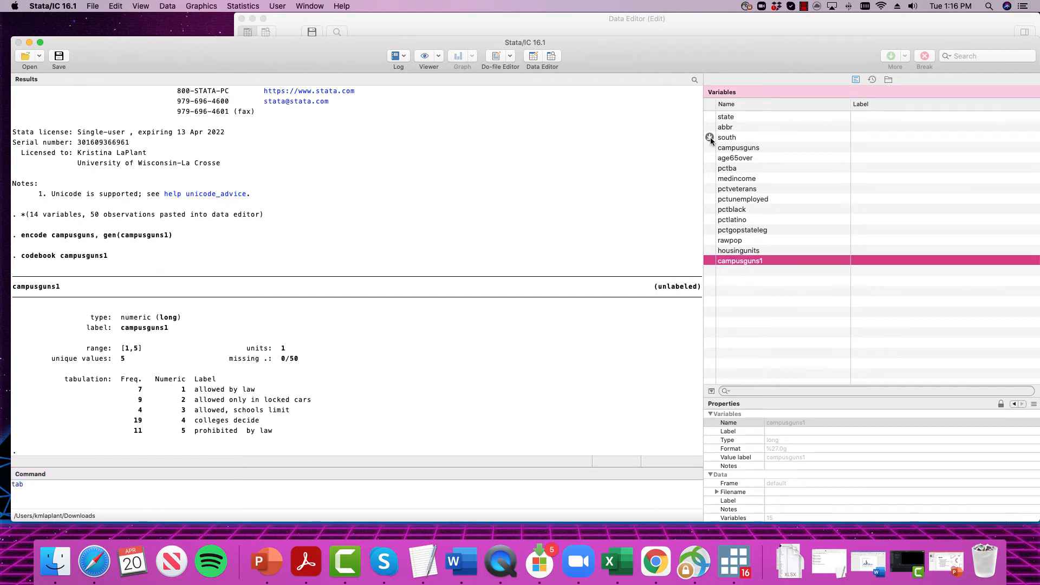
pyautogui.click(264, 486)
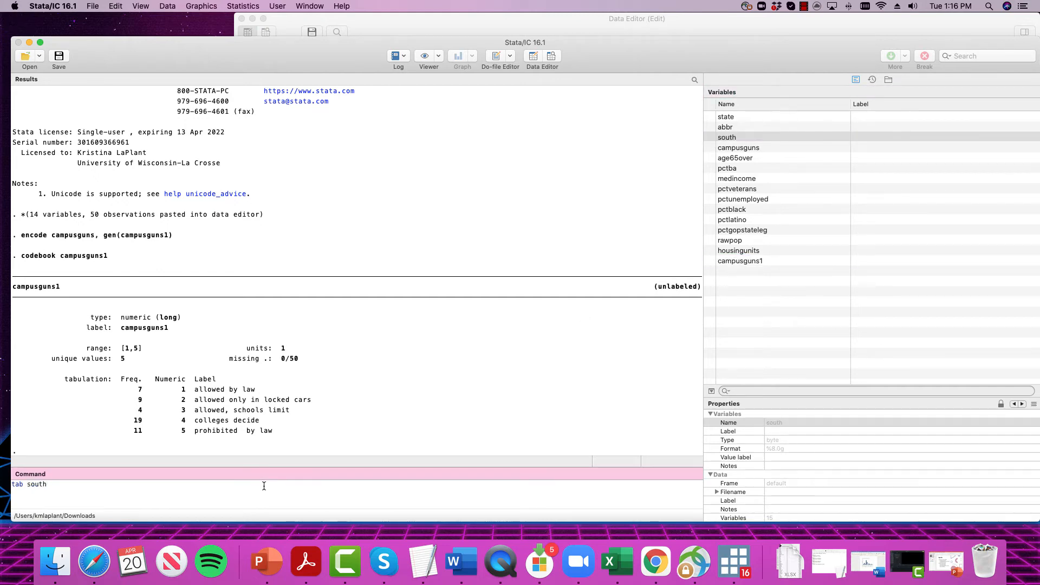
pyautogui.press('Return')
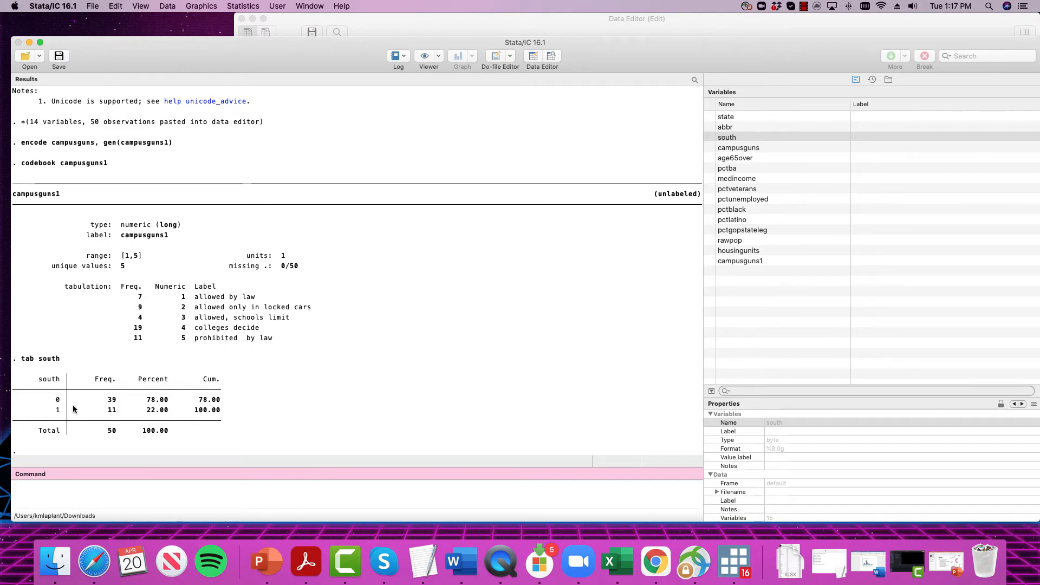
# Inspect the stored numeric values behind the labelled campusguns1 cells in the Data Editor, then return to the main Stata window.
pyautogui.click(451, 15)
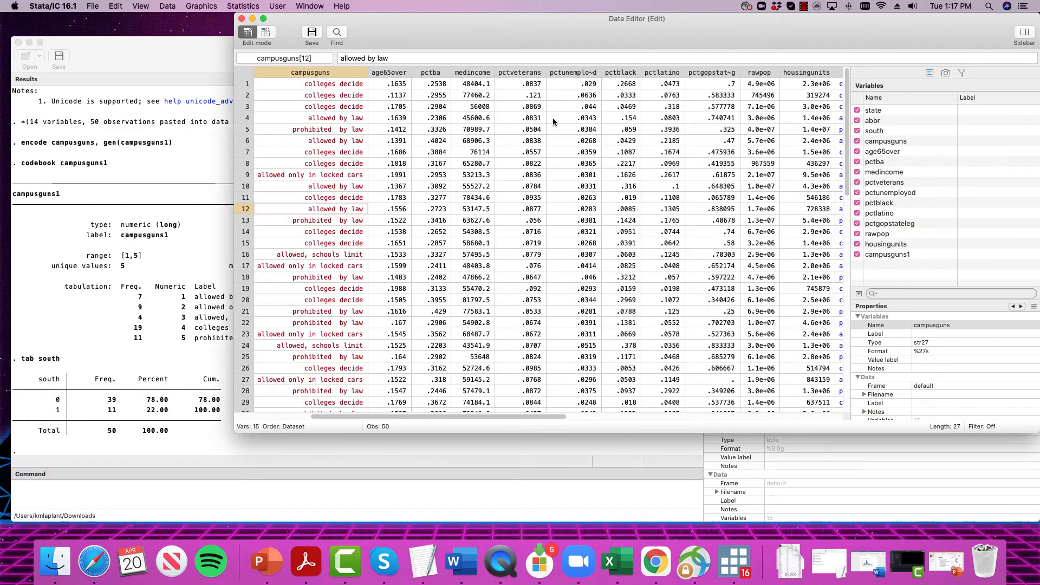
pyautogui.moveTo(556, 25); pyautogui.dragTo(496, 38)
pyautogui.hscroll(10, 431, 222)
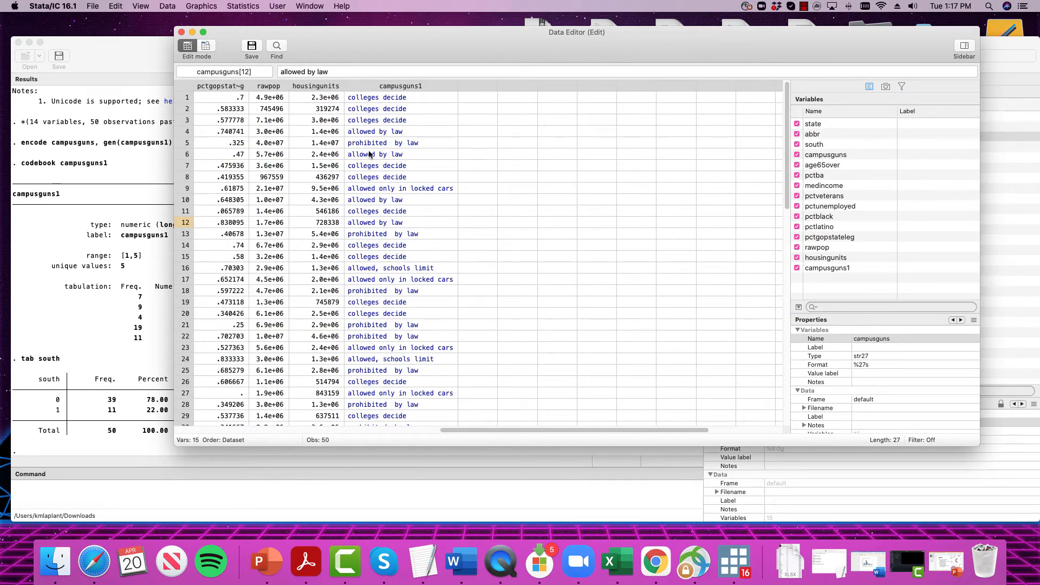
pyautogui.click(378, 203)
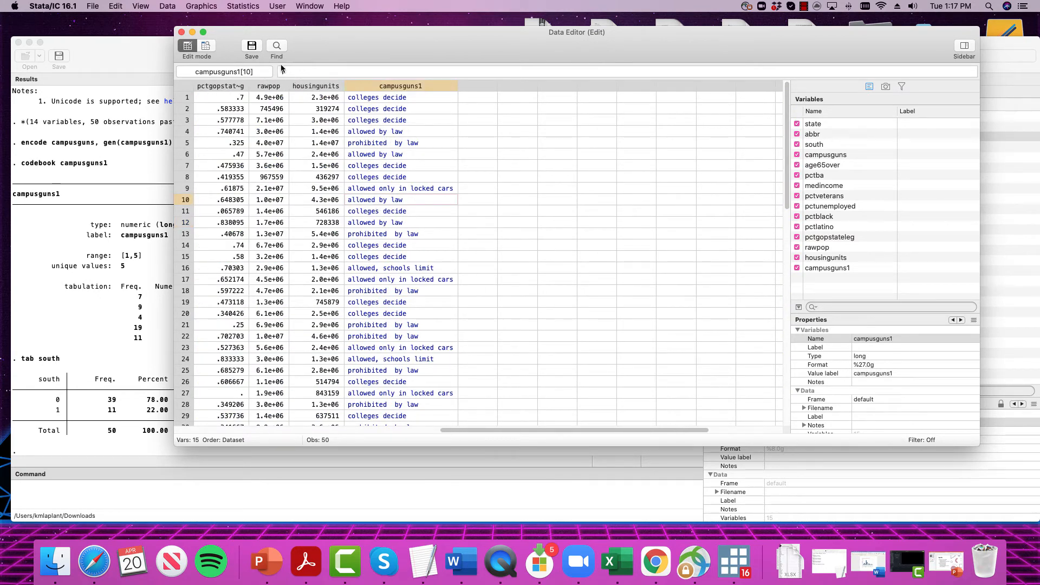
pyautogui.click(374, 130)
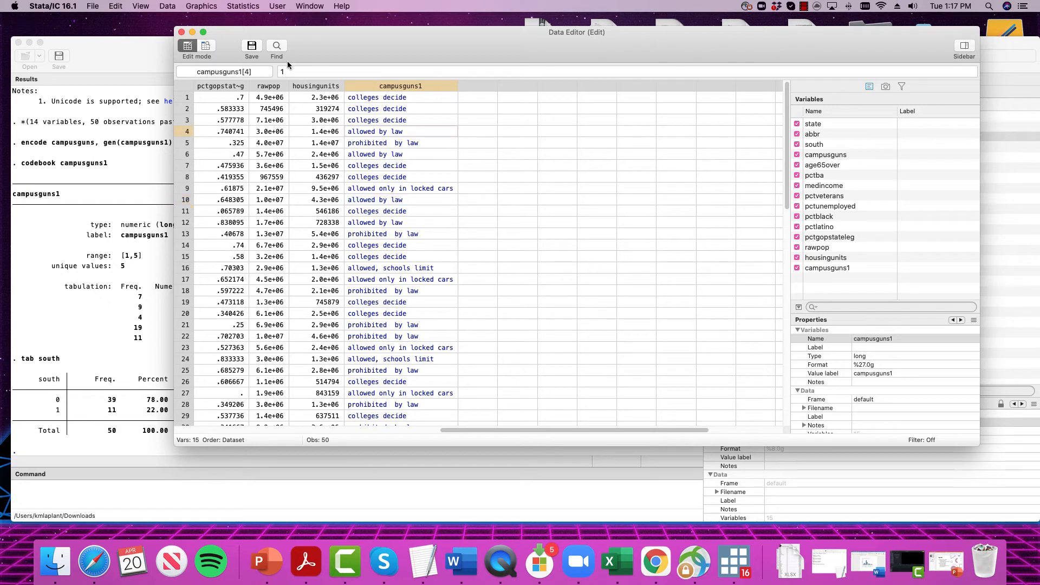
pyautogui.click(391, 122)
pyautogui.click(152, 56)
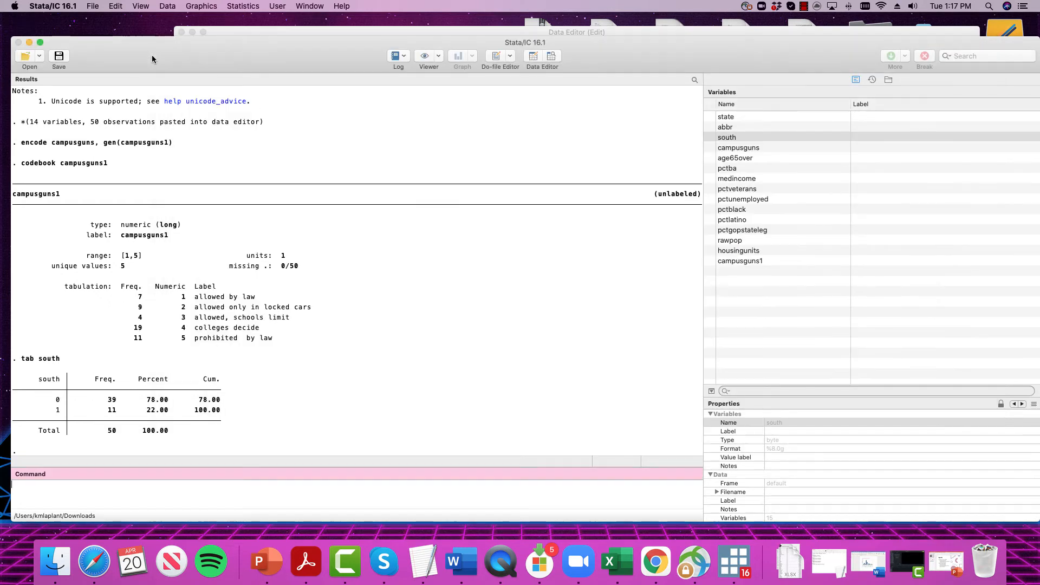
pyautogui.moveTo(152, 54); pyautogui.dragTo(191, 42)
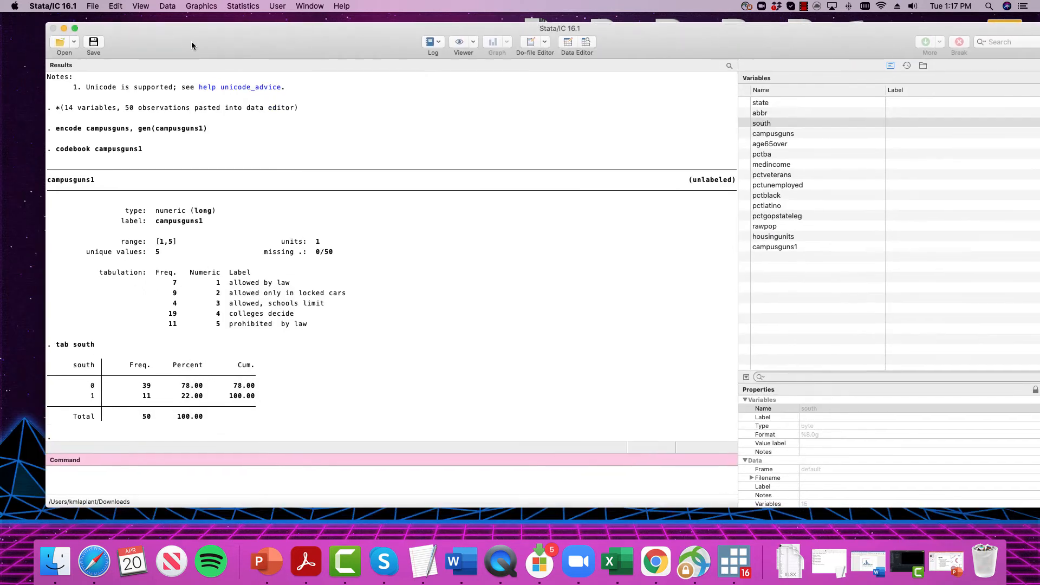
# Define a value label named south with 0 as "non-south" and 1 as "south", and attach it to the variable south.
pyautogui.click(350, 484)
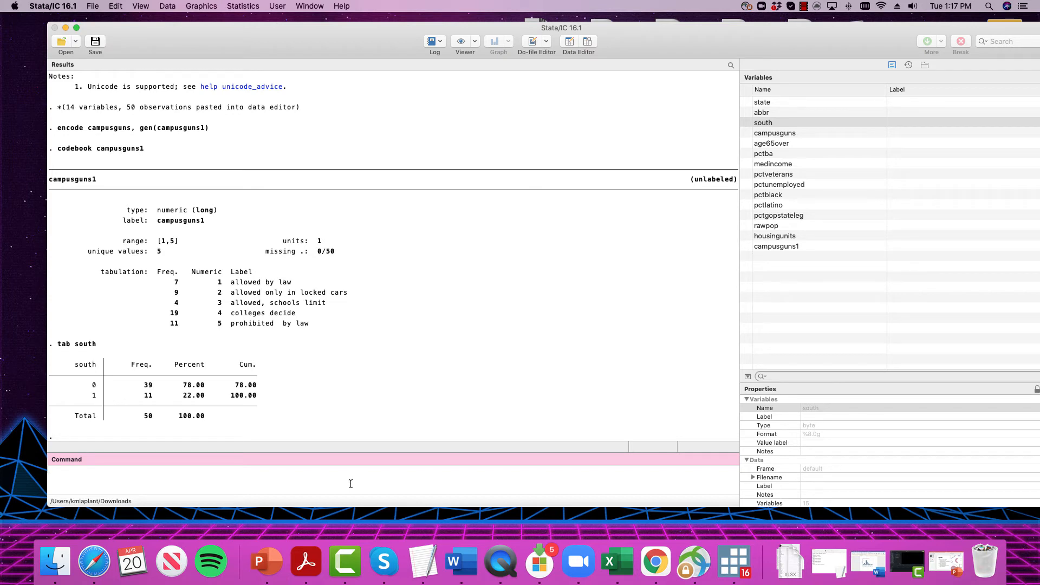
pyautogui.write('label define s')
pyautogui.write('outh 0"')
pyautogui.write('non-south"')
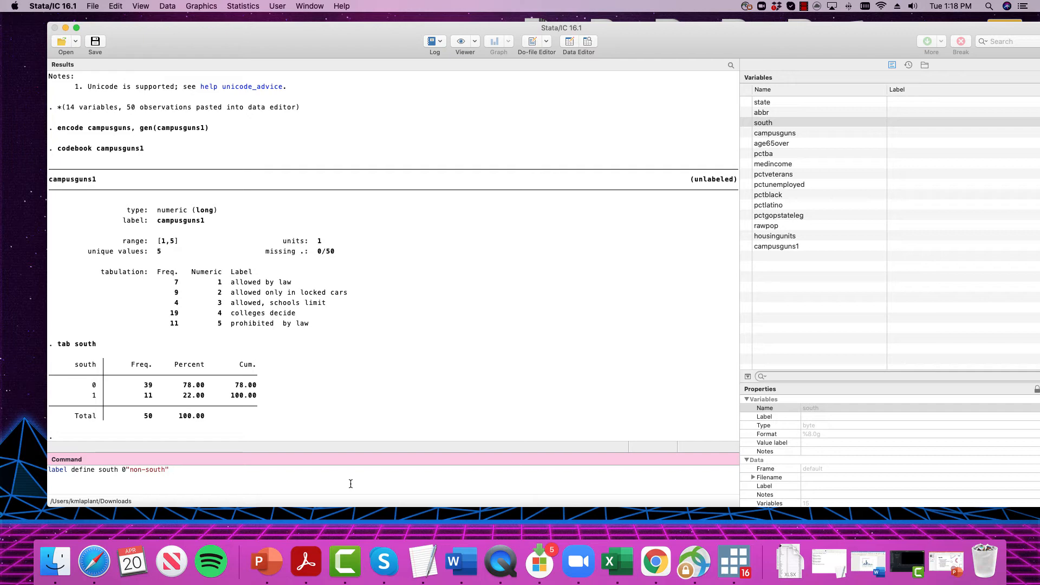
pyautogui.write(' 1"south"')
pyautogui.press('Return')
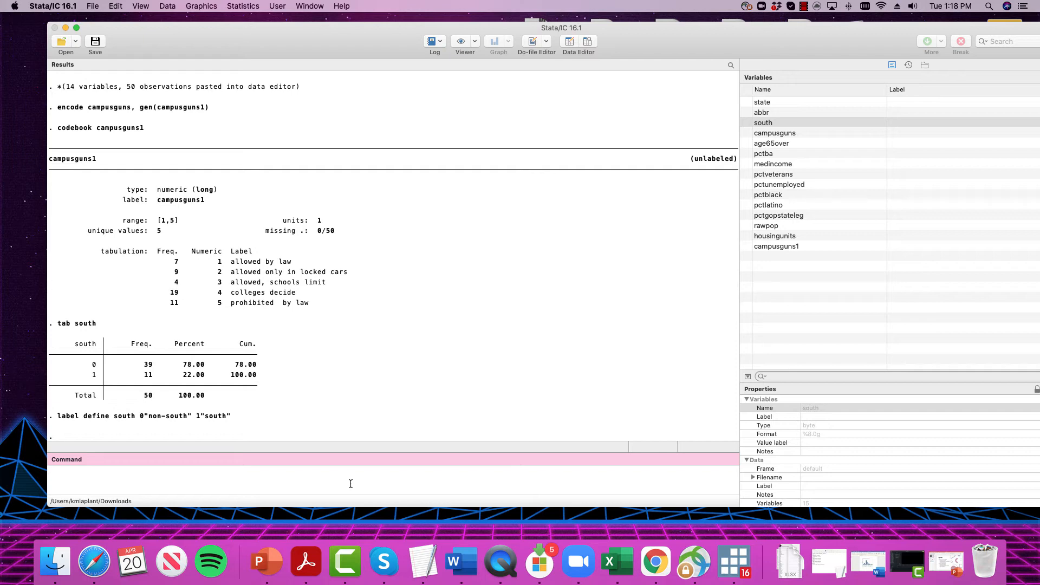
pyautogui.write('label values south south')
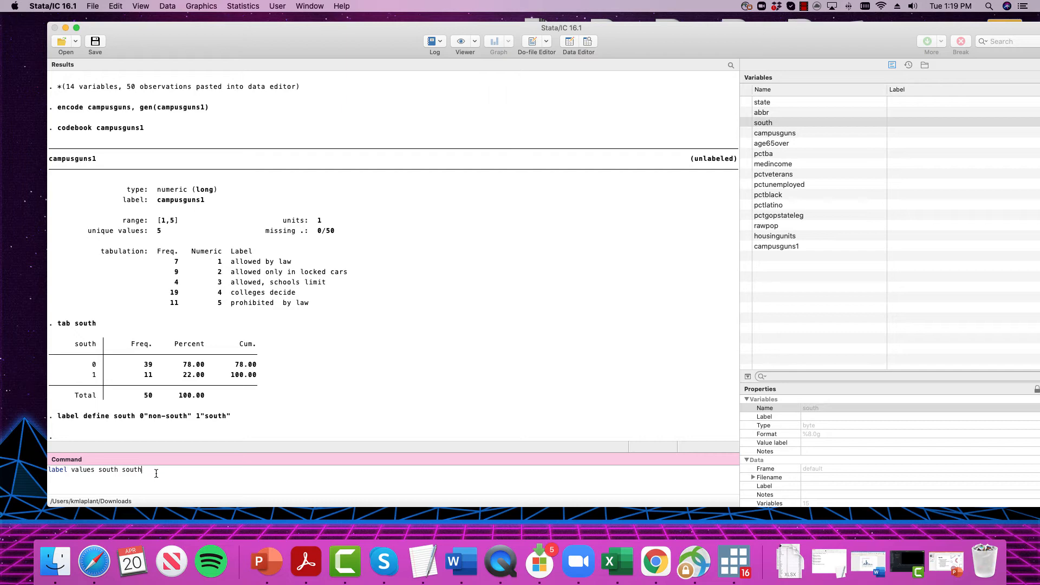
pyautogui.press('Return')
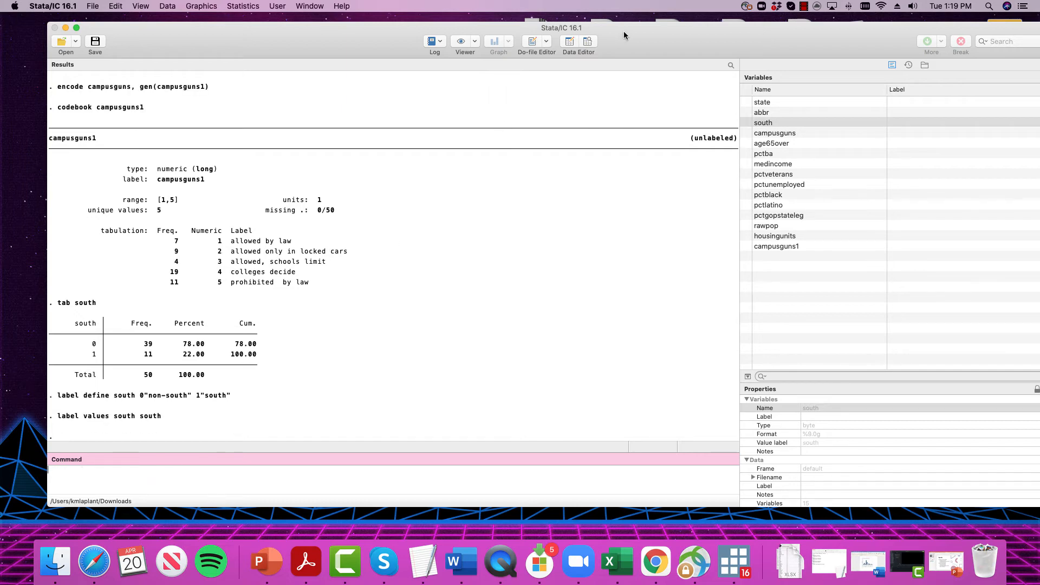
# Review the labelled south column across the states in the Data Editor, checking the stored values behind several cells.
pyautogui.moveTo(644, 35); pyautogui.dragTo(648, 84)
pyautogui.click(634, 48)
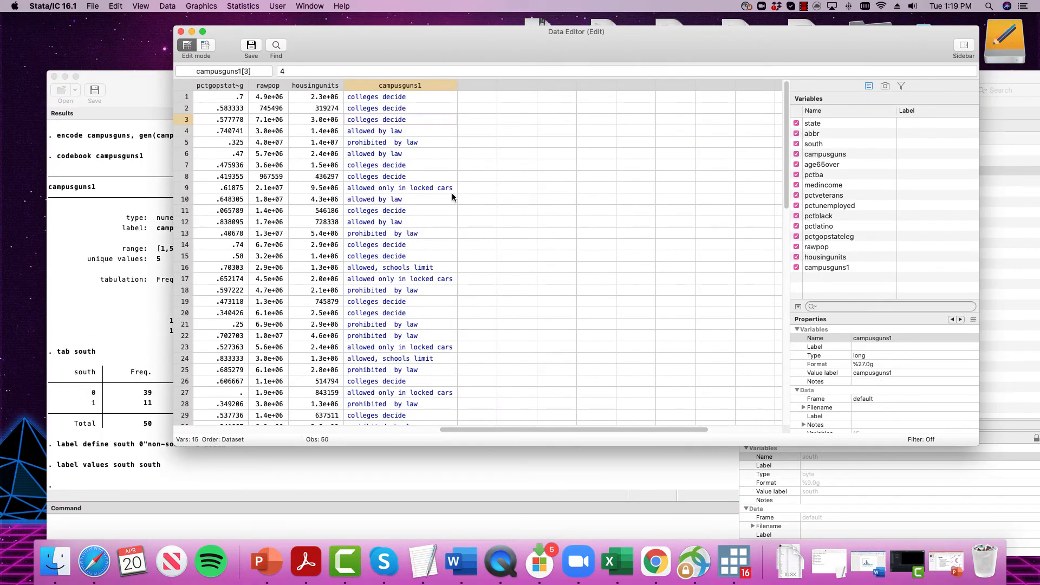
pyautogui.hscroll(-10, 452, 193)
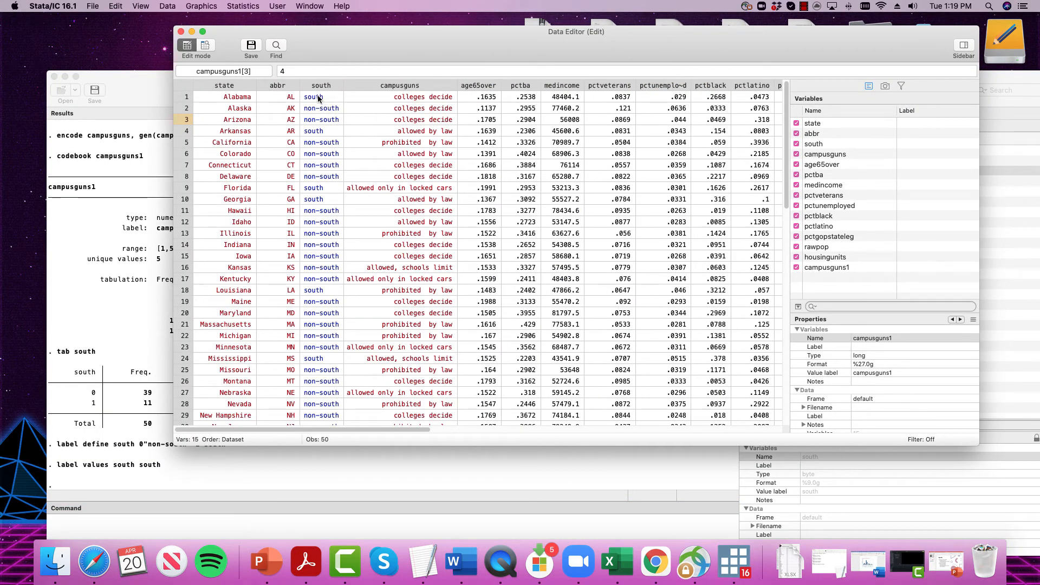
pyautogui.click(329, 215)
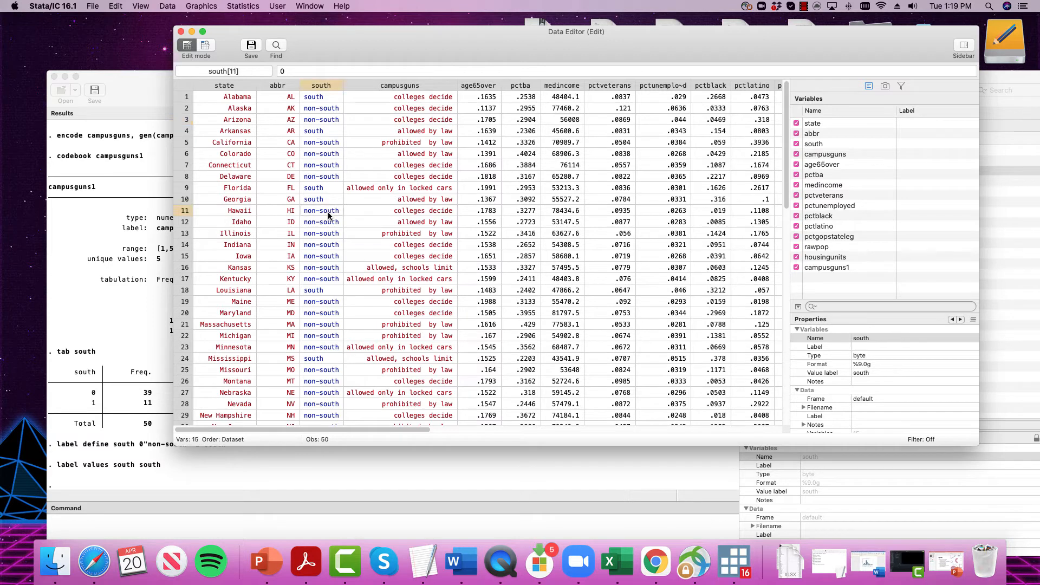
pyautogui.click(320, 201)
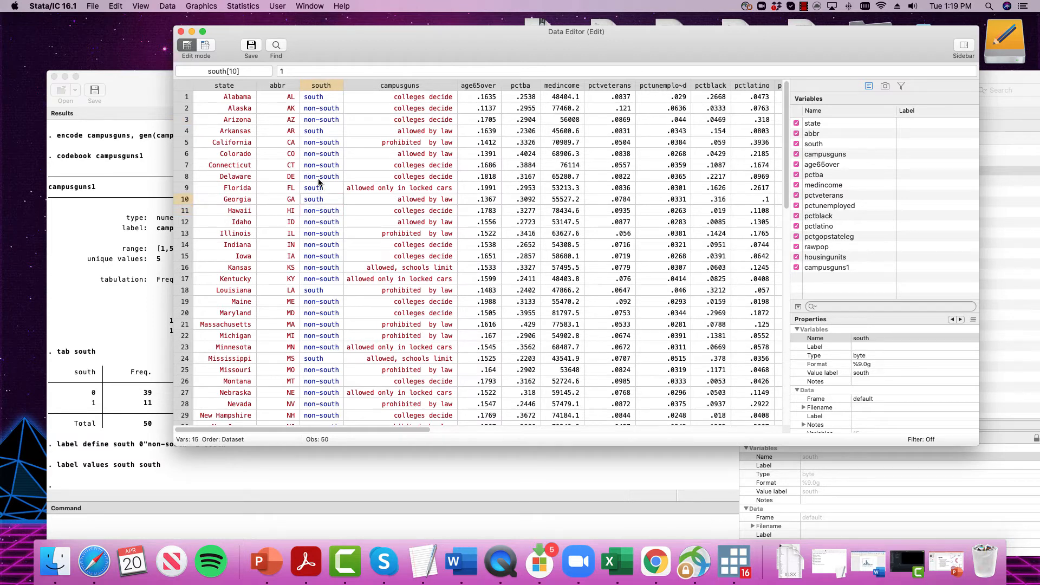
pyautogui.click(323, 109)
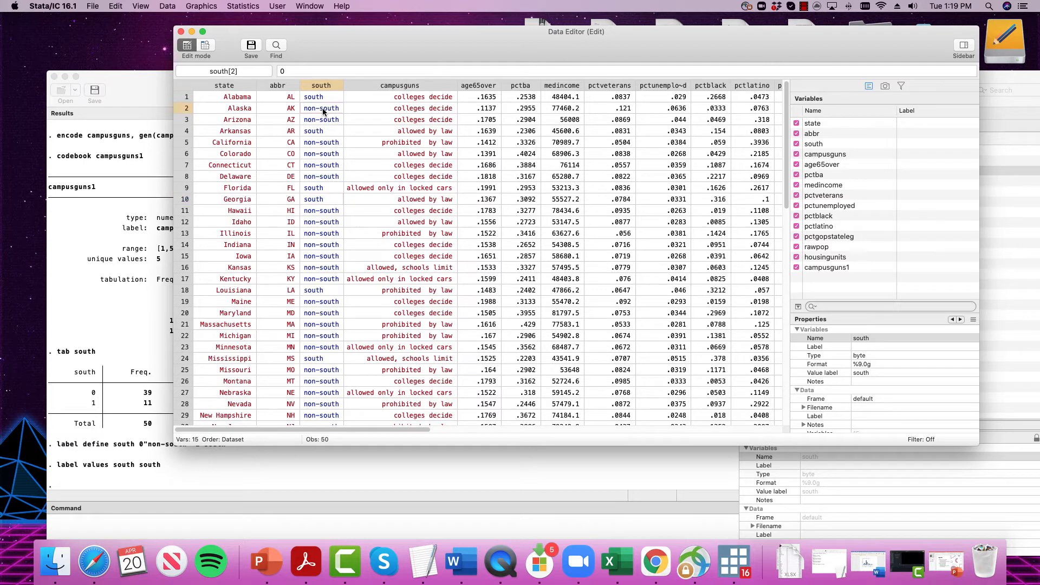
pyautogui.scroll(-7, 322, 108)
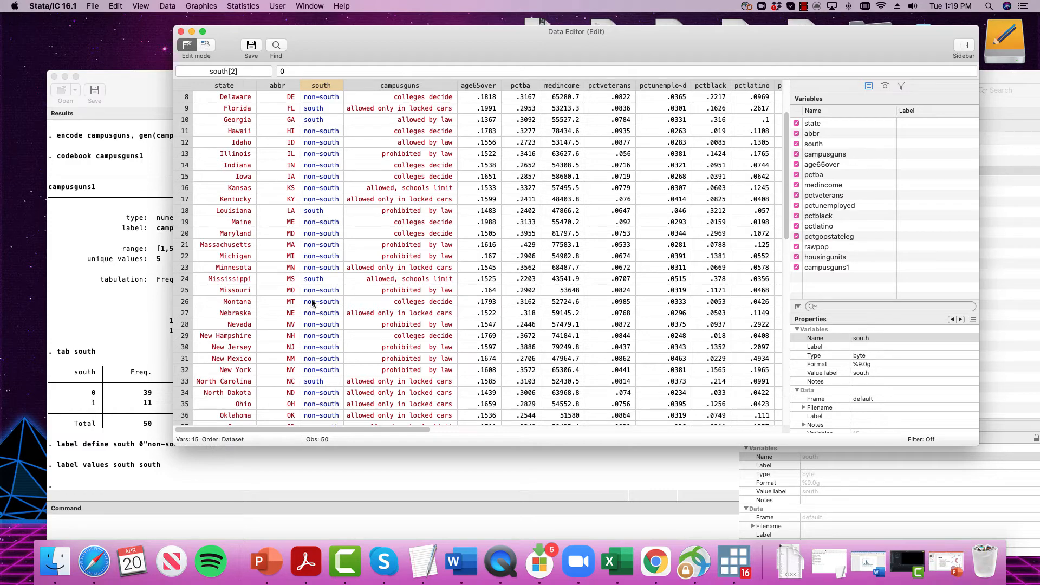
pyautogui.scroll(-5, 311, 302)
pyautogui.scroll(8, 311, 301)
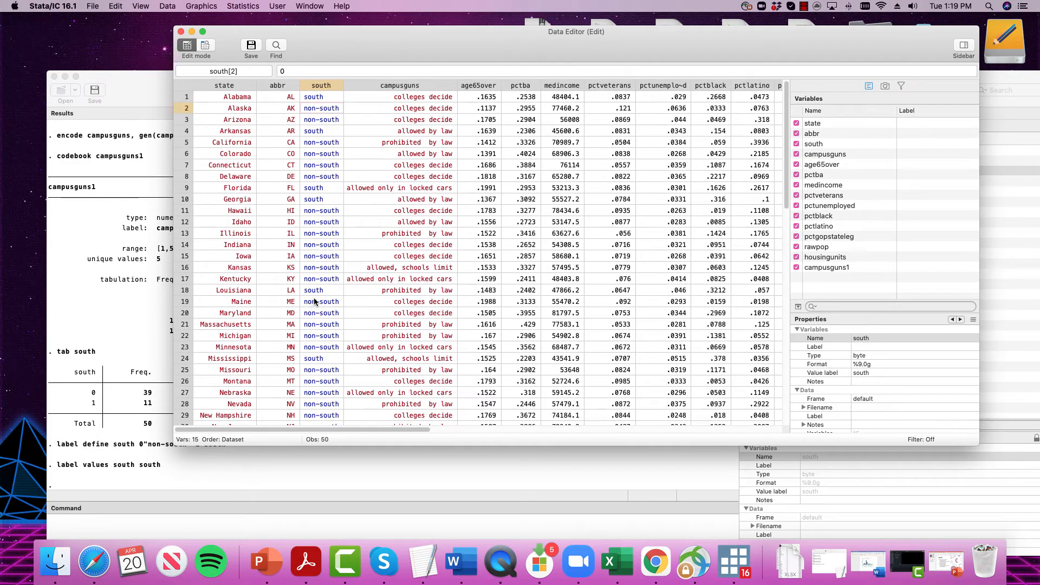
pyautogui.hscroll(5, 314, 298)
pyautogui.hscroll(-5, 314, 299)
# Drop the original string variable campusguns from the dataset.
pyautogui.moveTo(152, 93); pyautogui.dragTo(151, 77)
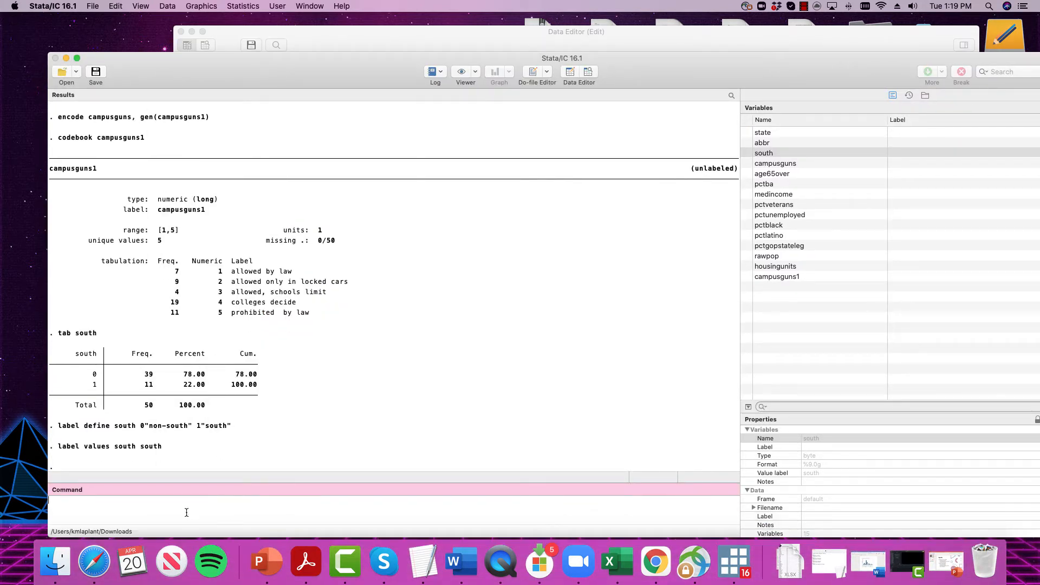
pyautogui.write('drop')
pyautogui.doubleClick(747, 164)
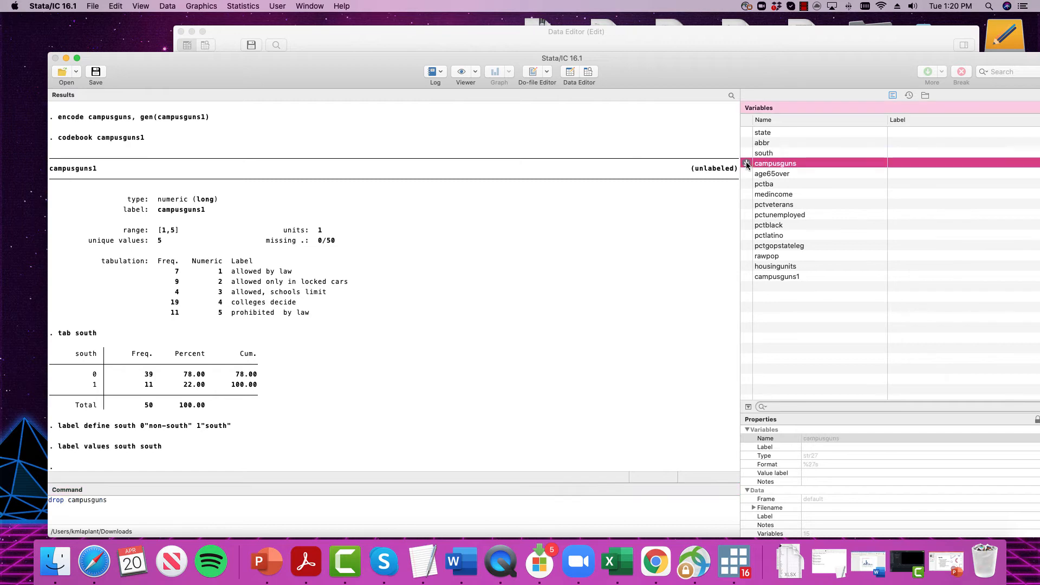
pyautogui.click(387, 509)
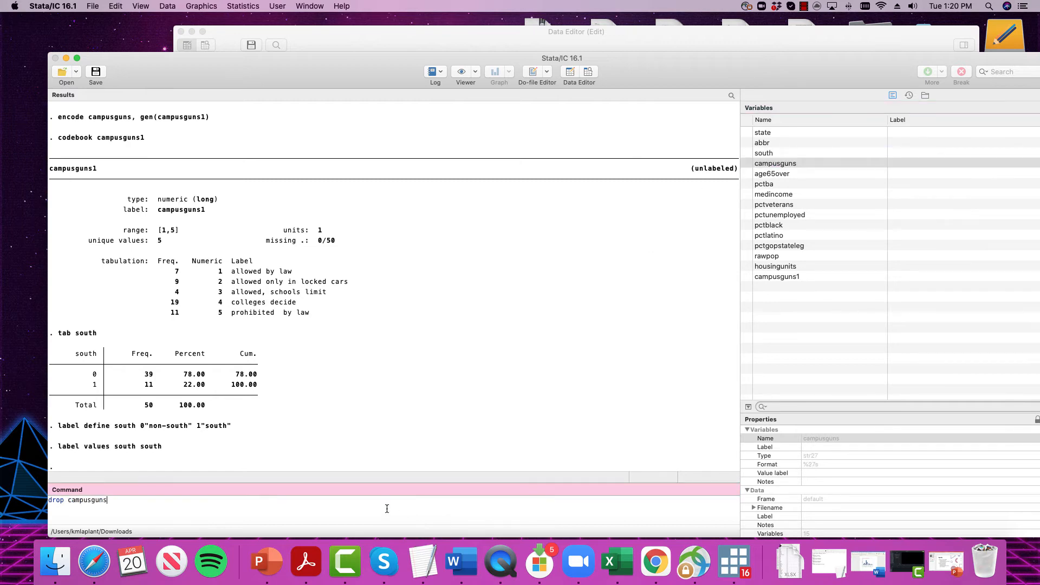
pyautogui.press('Return')
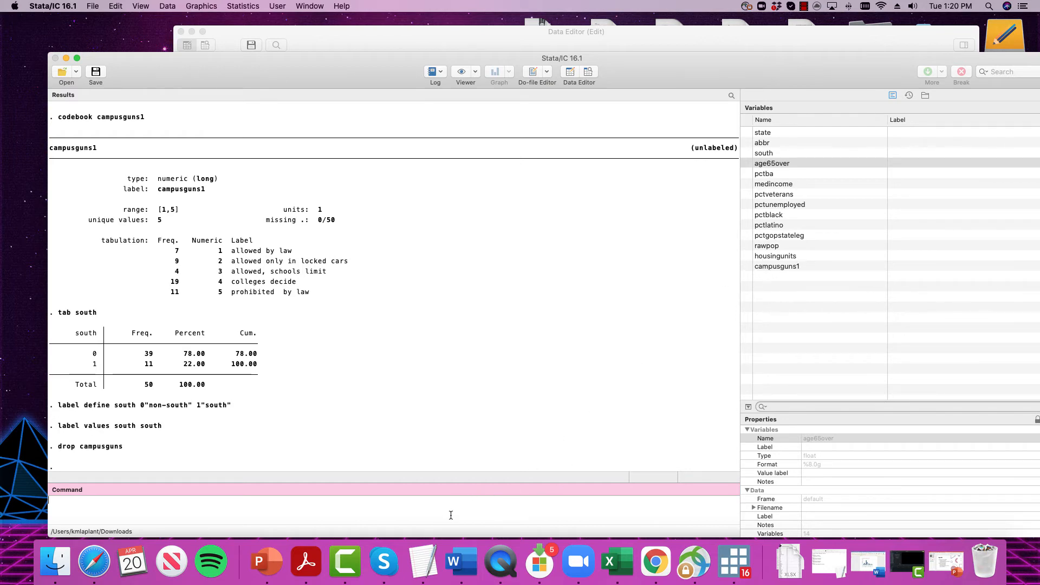
# Rename the variable campusguns1 to campusguns.
pyautogui.write('rename')
pyautogui.click(747, 266)
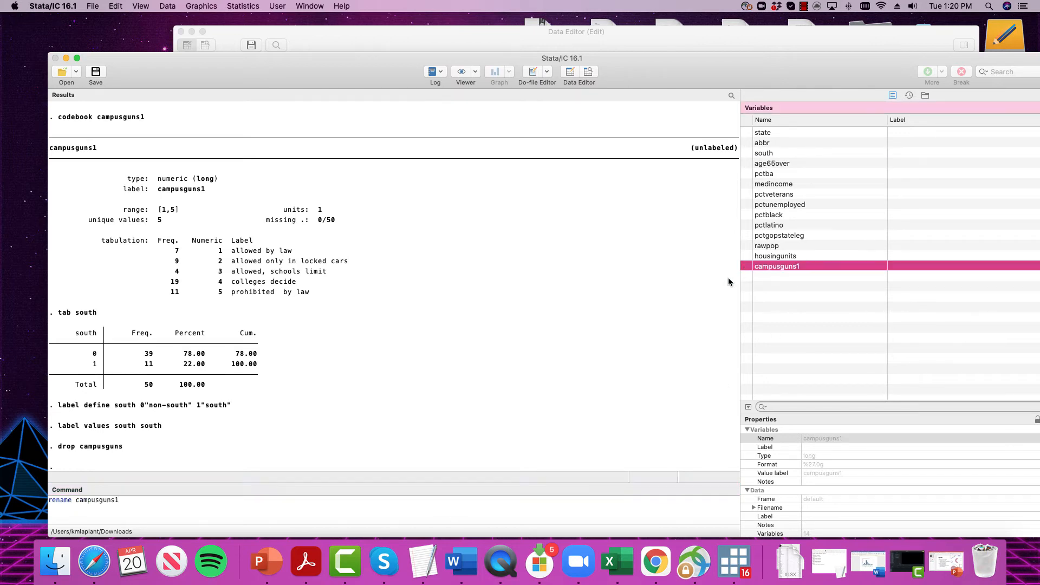
pyautogui.click(323, 492)
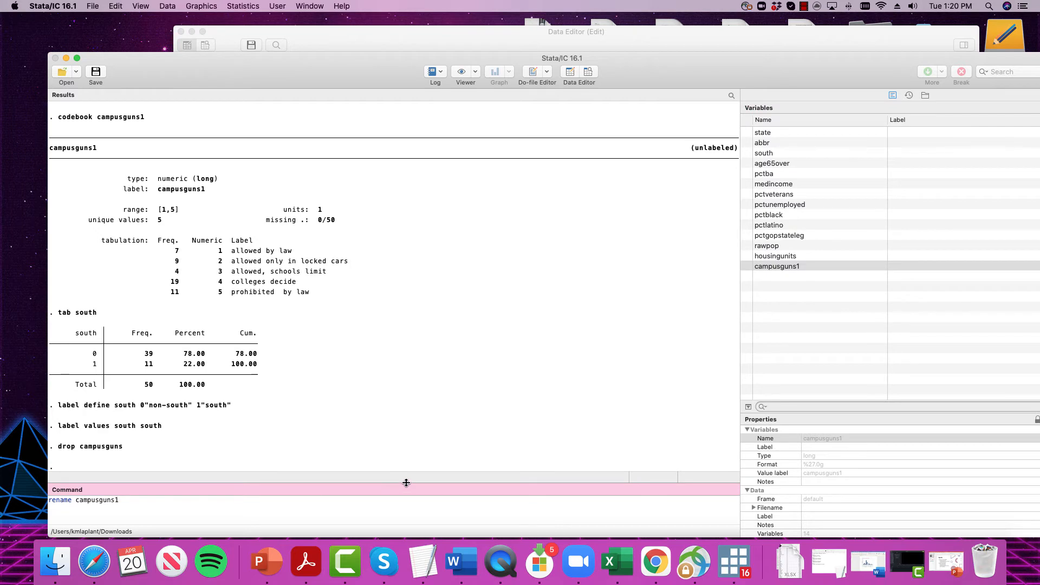
pyautogui.write('campusguns')
pyautogui.press('Return')
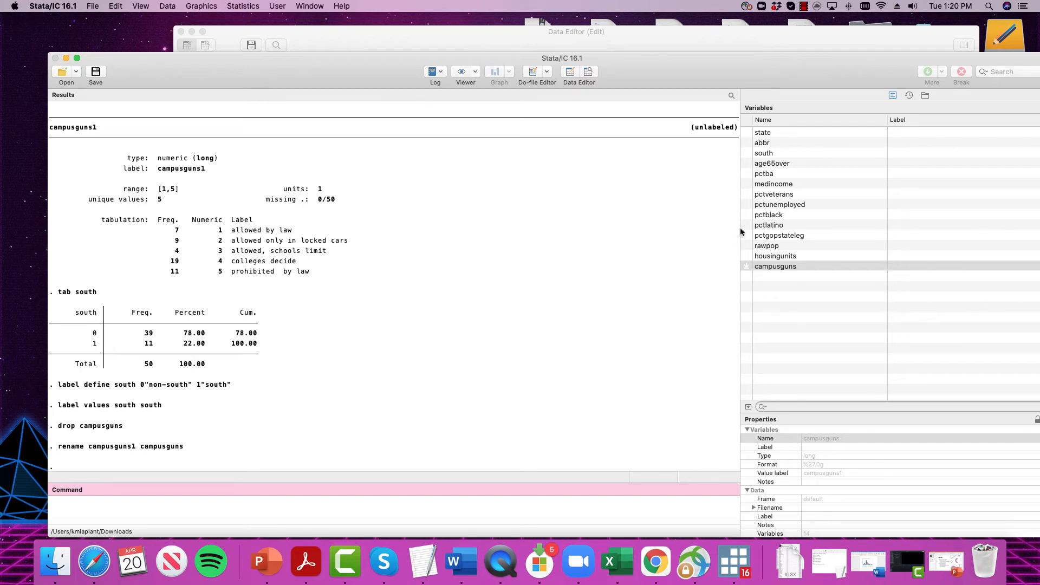
# Compare the pctblack and pctlatino columns across the states in the Data Editor, then close it.
pyautogui.moveTo(630, 77); pyautogui.dragTo(624, 41)
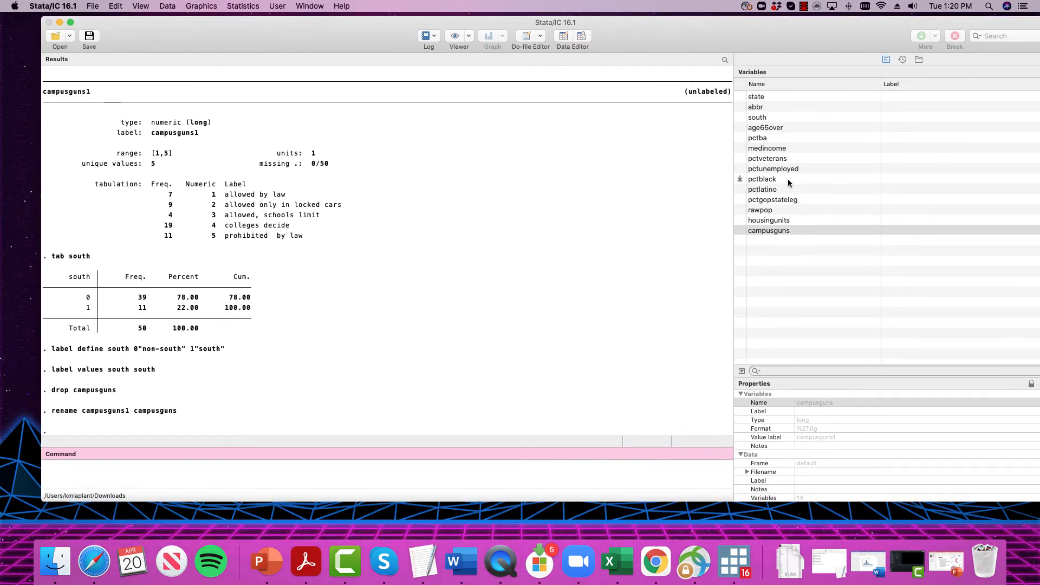
pyautogui.click(783, 179)
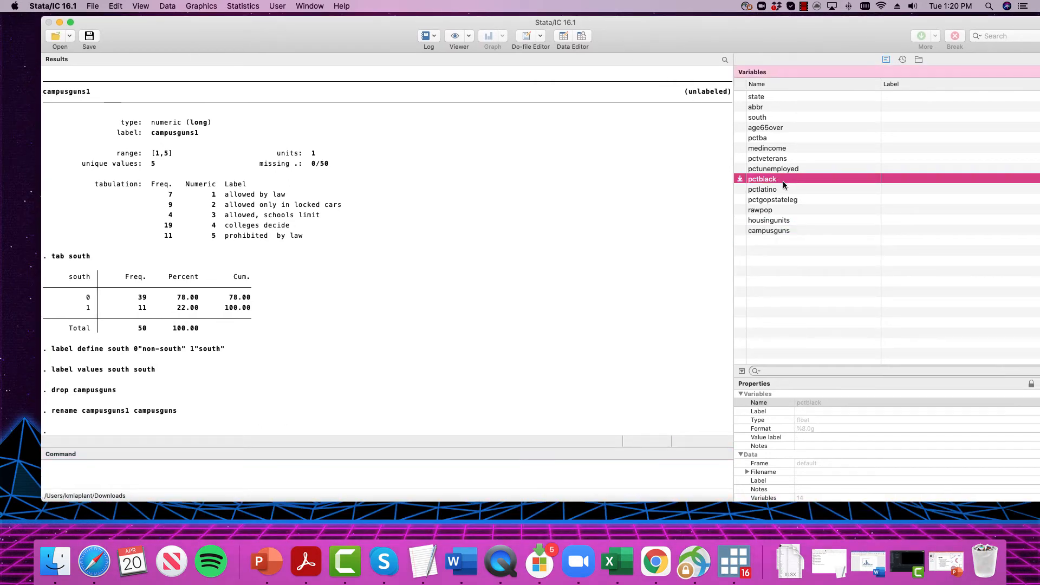
pyautogui.click(784, 191)
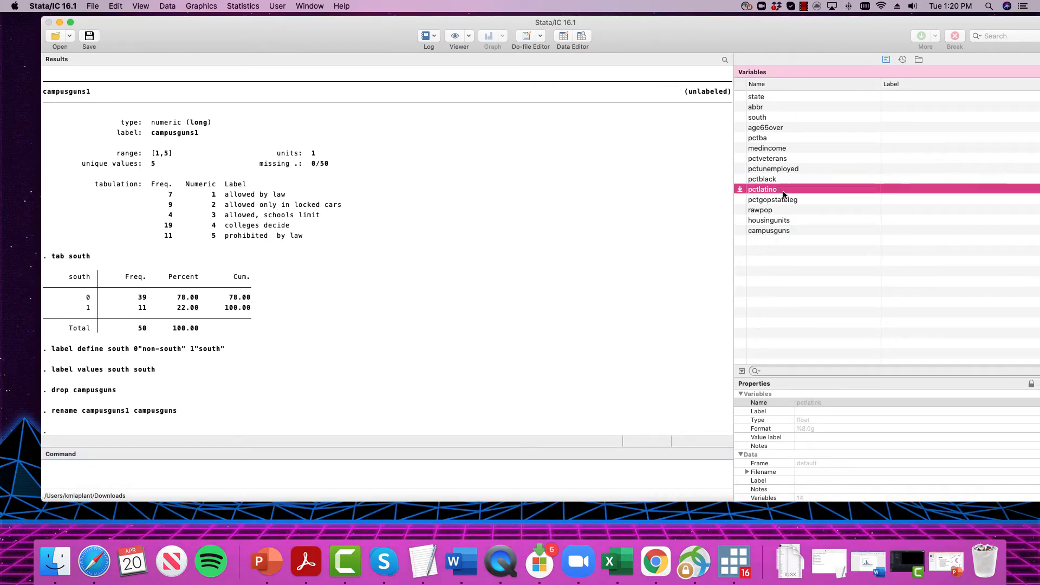
pyautogui.moveTo(633, 26); pyautogui.dragTo(633, 71)
pyautogui.click(623, 41)
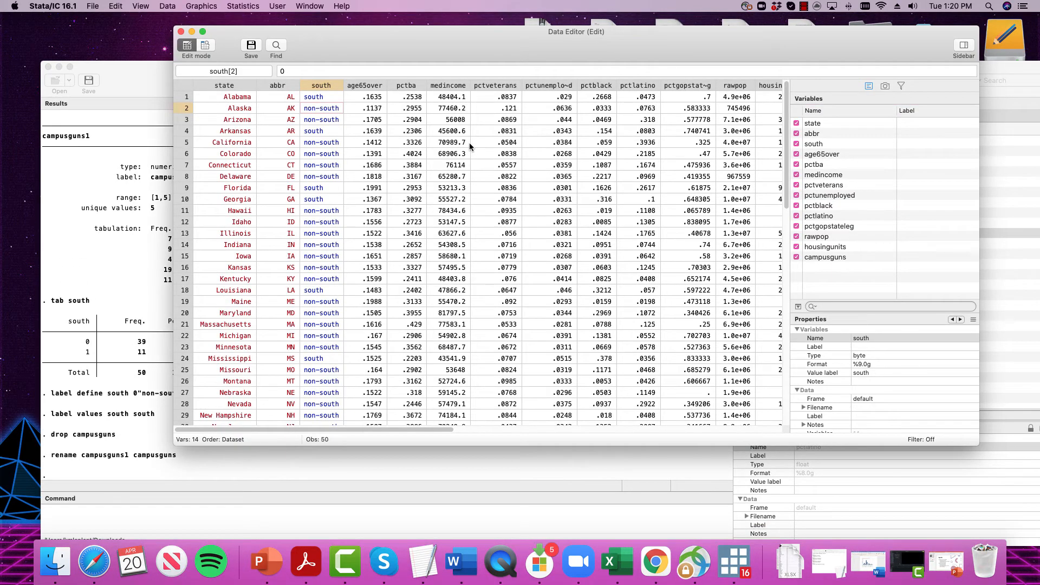
pyautogui.click(610, 87)
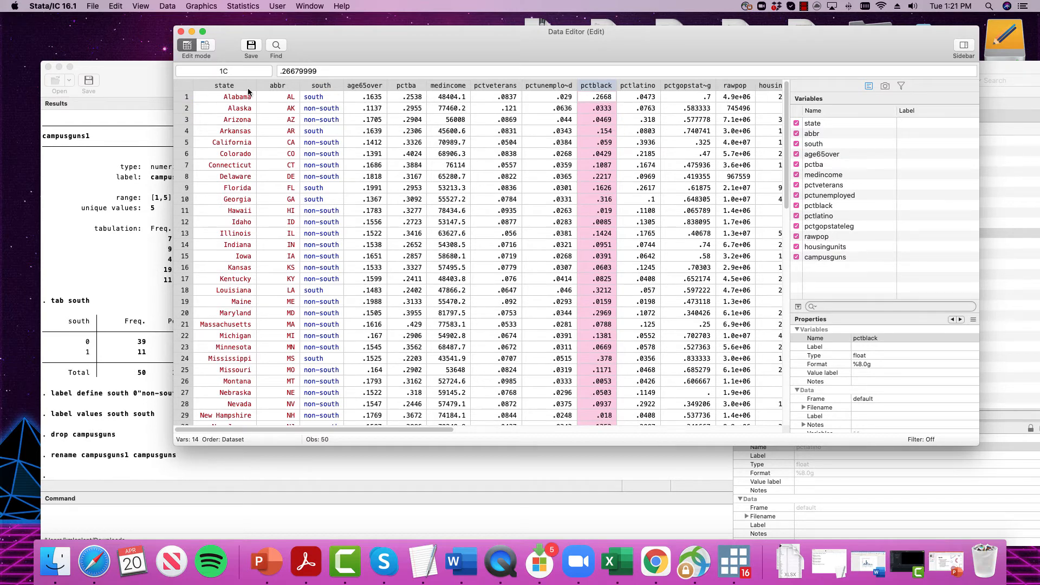
pyautogui.click(638, 86)
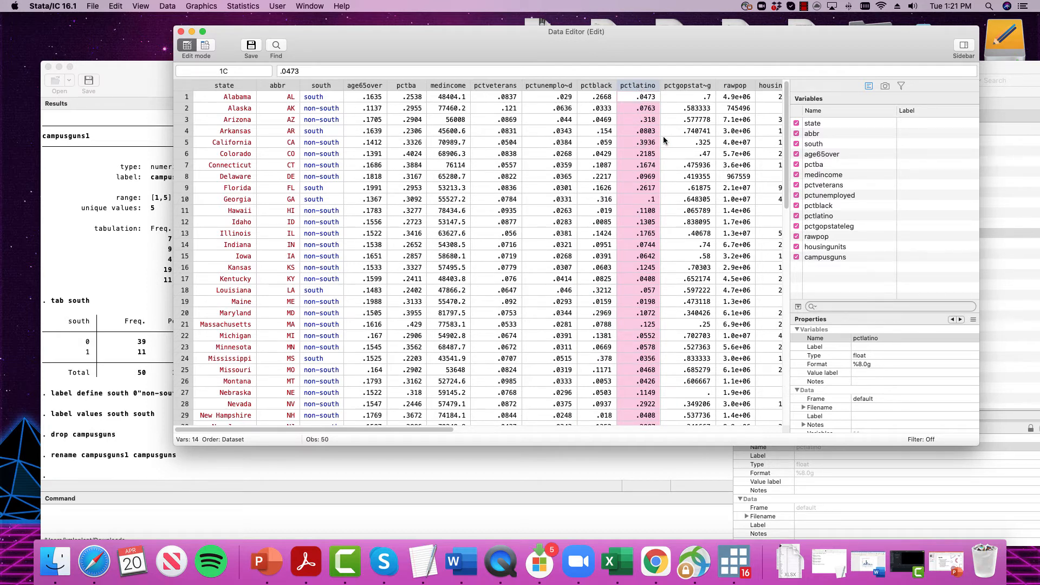
pyautogui.click(603, 87)
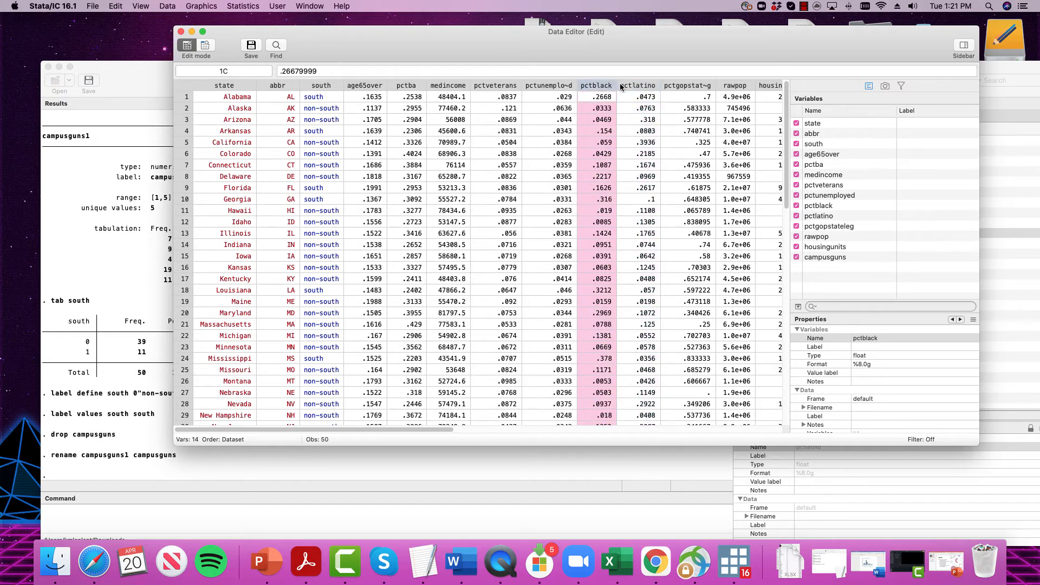
pyautogui.click(640, 86)
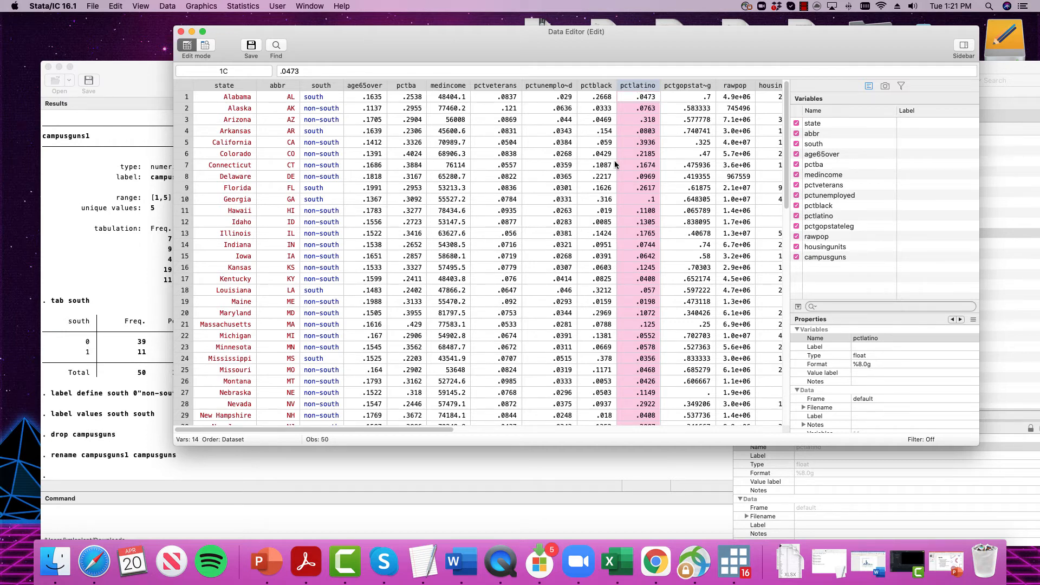
pyautogui.click(181, 32)
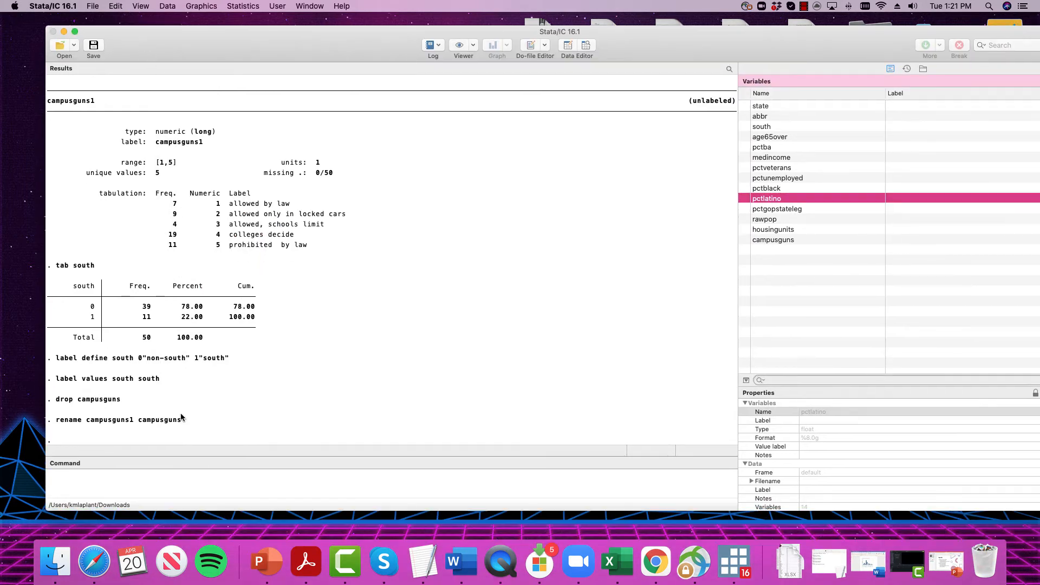
# Generate a new variable pctminority as the sum of pctblack and pctlatino.
pyautogui.click(153, 488)
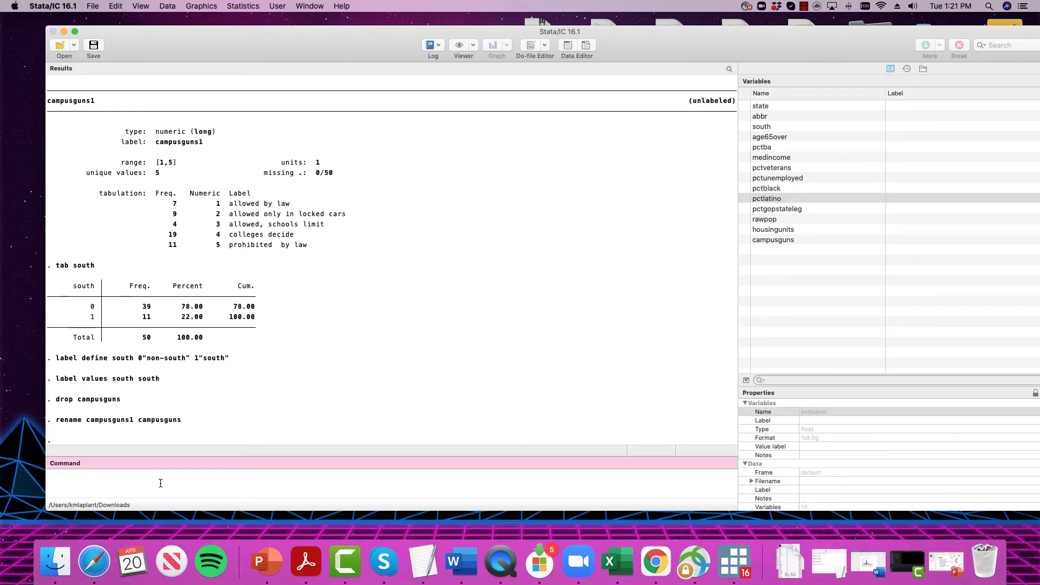
pyautogui.write('gen')
pyautogui.write('pctminority')
pyautogui.write('=')
pyautogui.moveTo(744, 190)
pyautogui.click(744, 189)
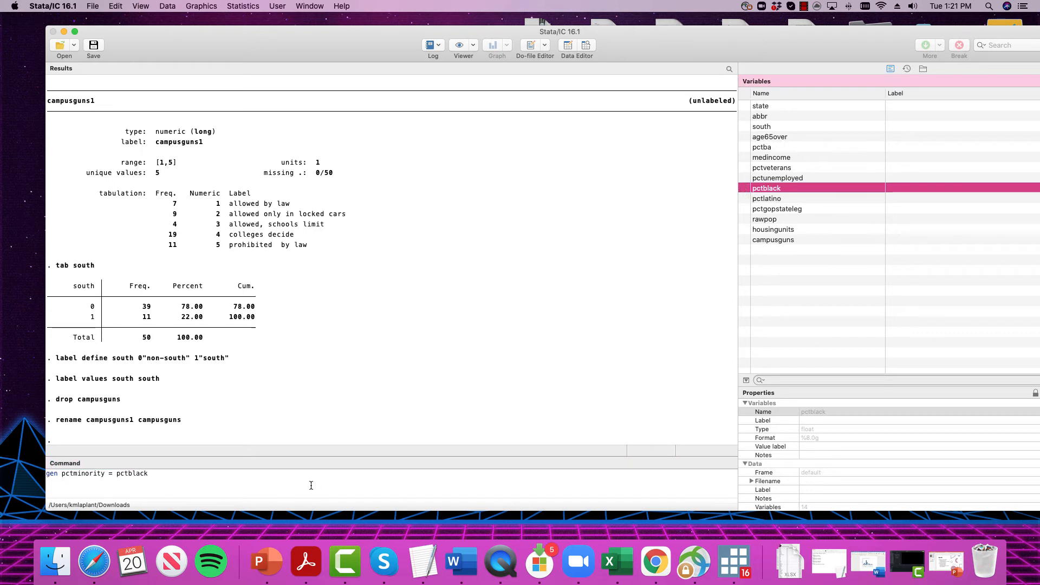
pyautogui.click(290, 473)
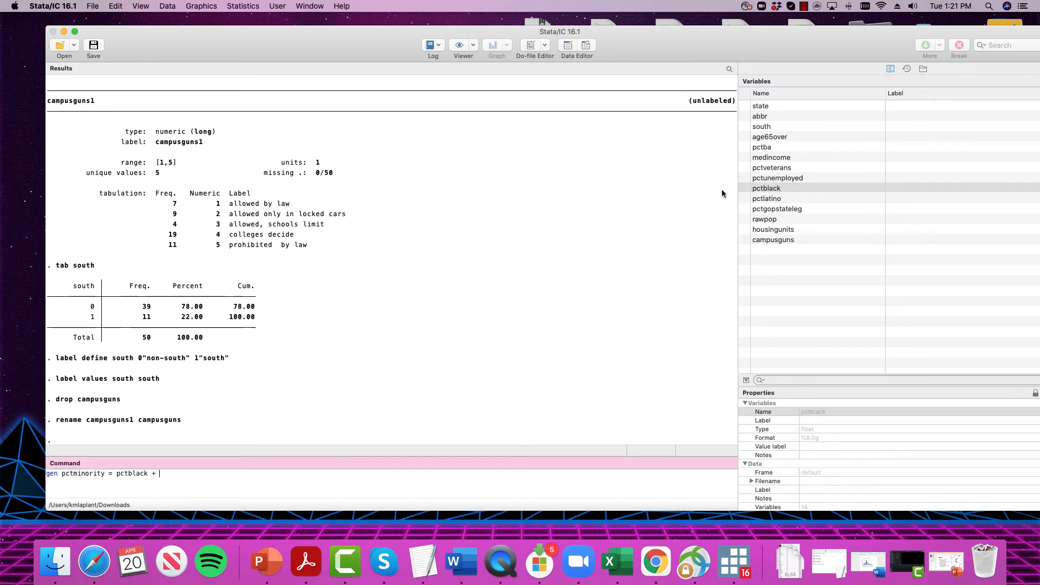
pyautogui.write('+')
pyautogui.click(744, 198)
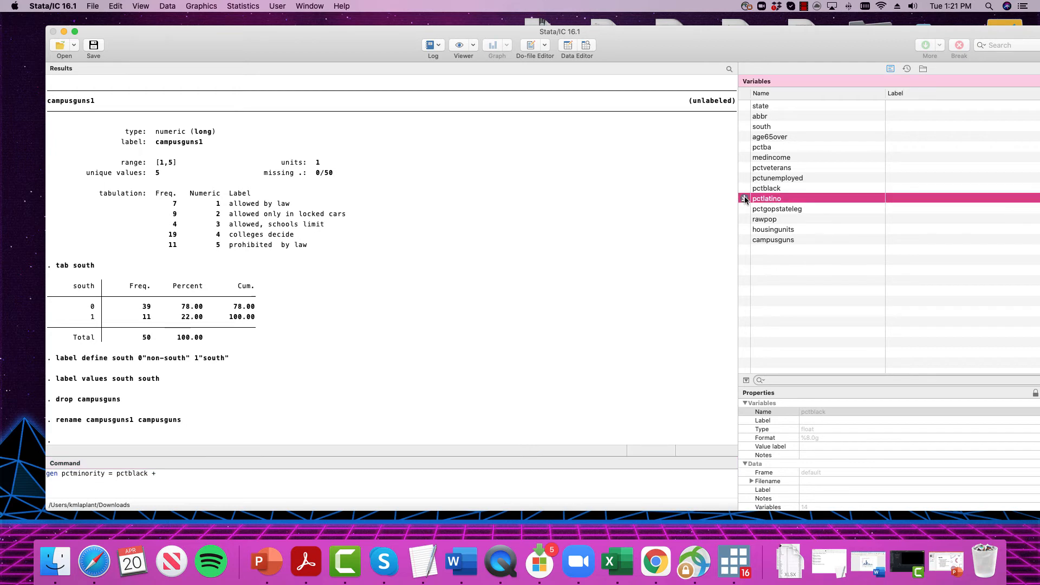
pyautogui.click(245, 484)
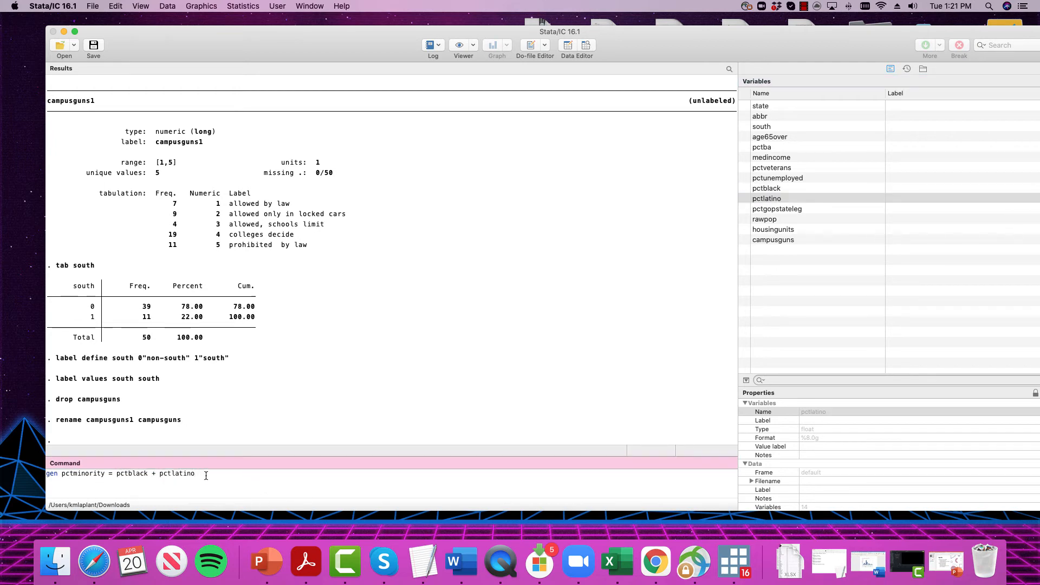
pyautogui.press('Return')
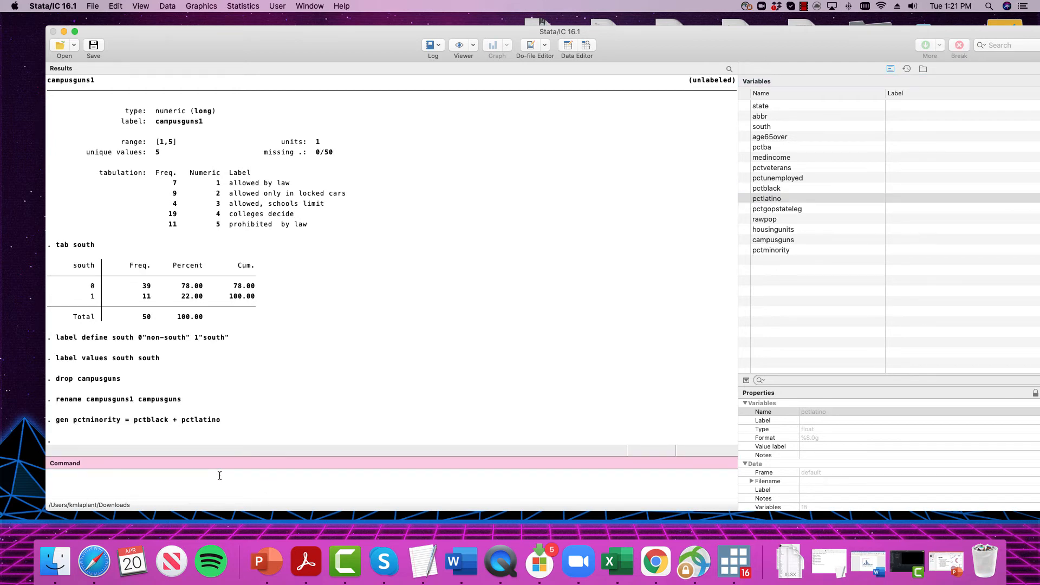
# Check the values of the new pctminority column in the Data Editor, then return to the main Stata window.
pyautogui.moveTo(642, 33); pyautogui.dragTo(645, 62)
pyautogui.click(643, 42)
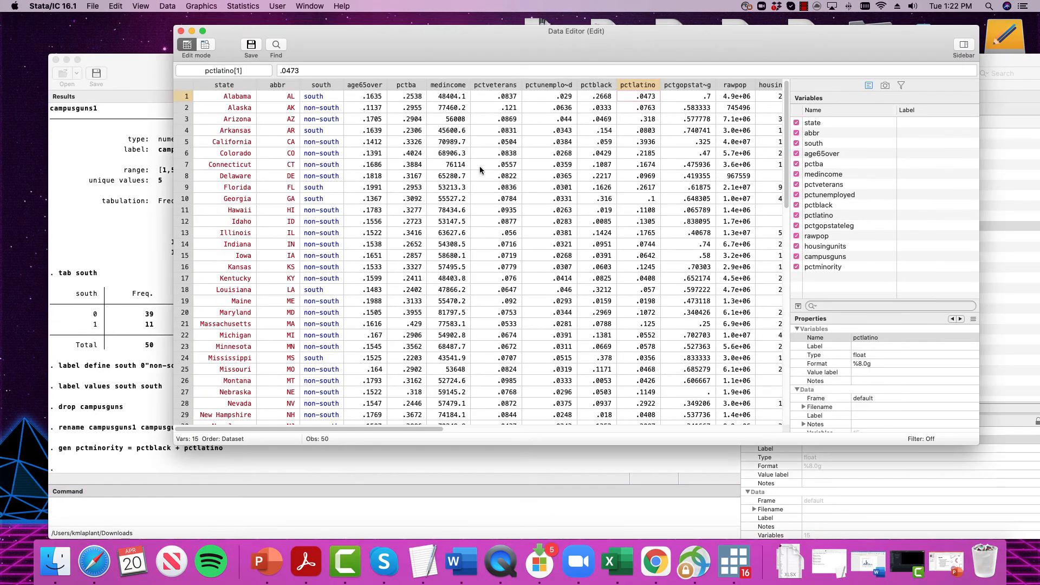
pyautogui.hscroll(10, 454, 193)
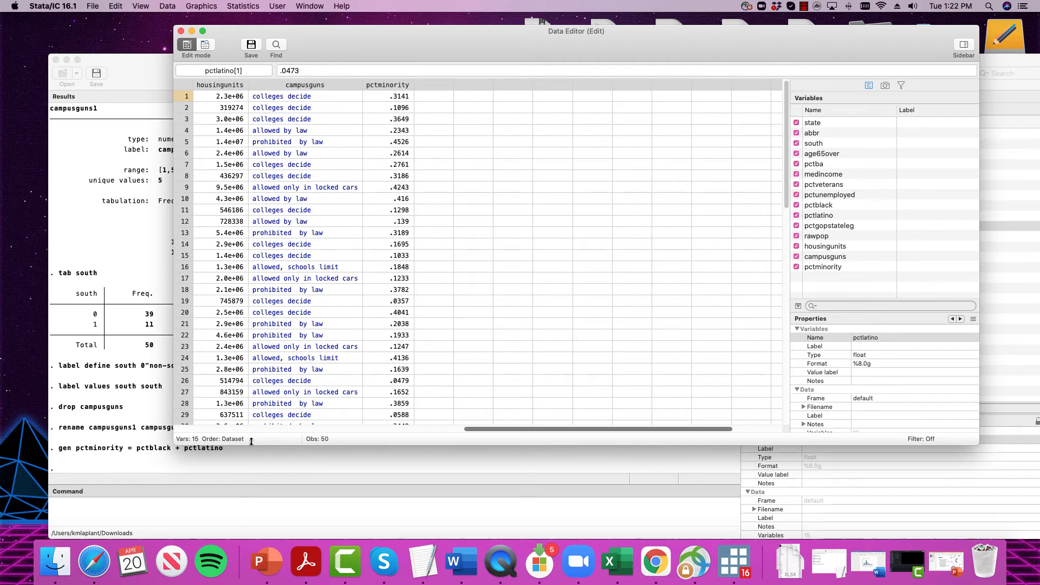
pyautogui.click(187, 496)
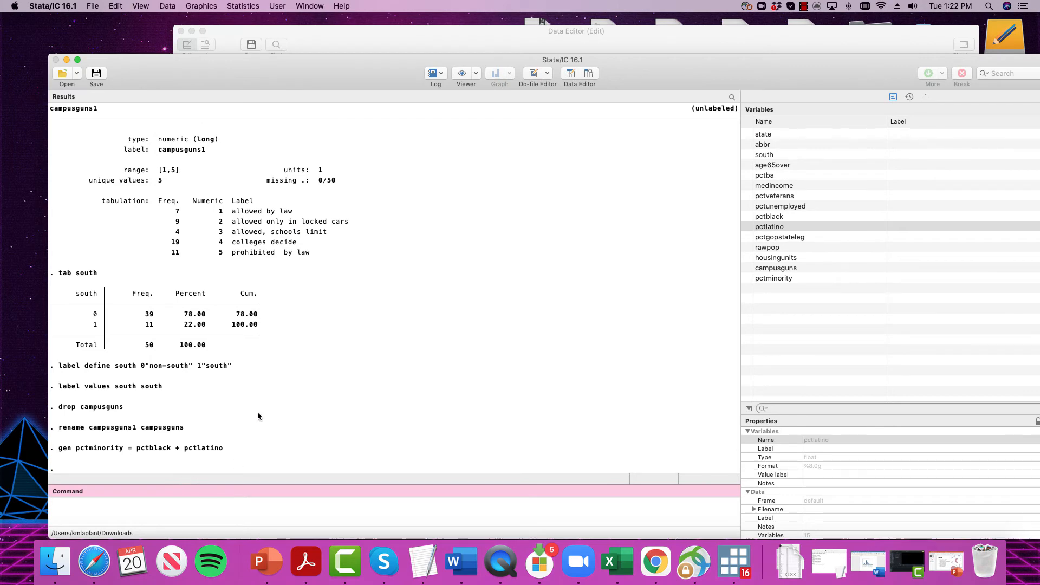
# Review how the proportion variables are scaled in the Data Editor, from pctminority back to the age65over column.
pyautogui.moveTo(325, 58); pyautogui.dragTo(320, 48)
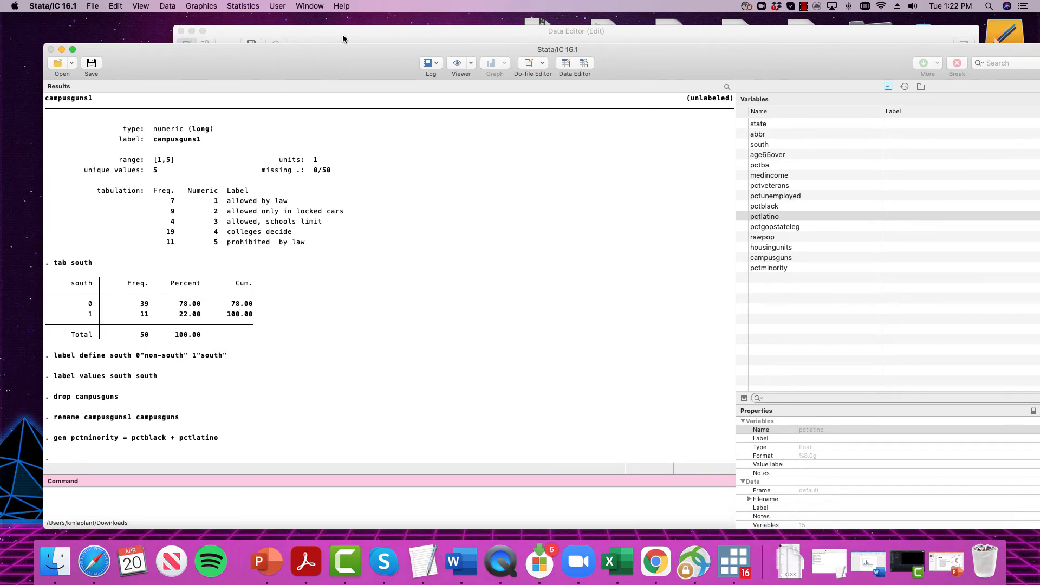
pyautogui.click(342, 35)
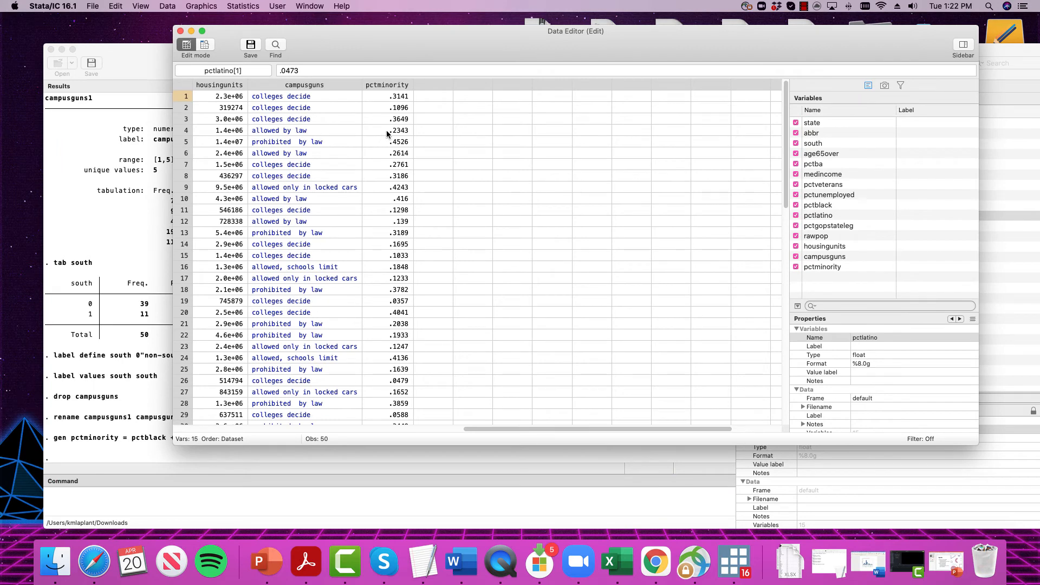
pyautogui.hscroll(-10, 385, 130)
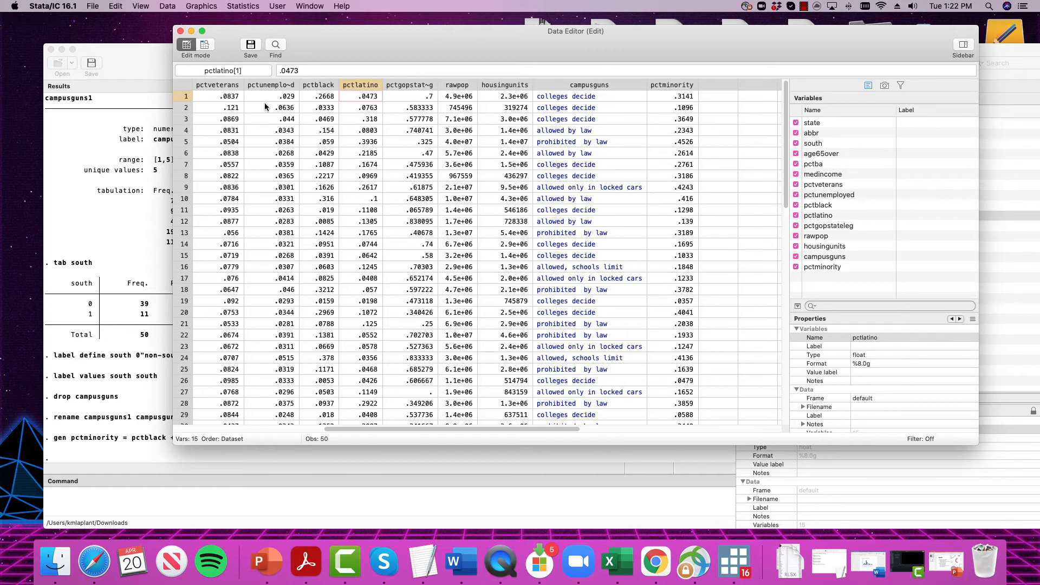
pyautogui.hscroll(-3, 264, 103)
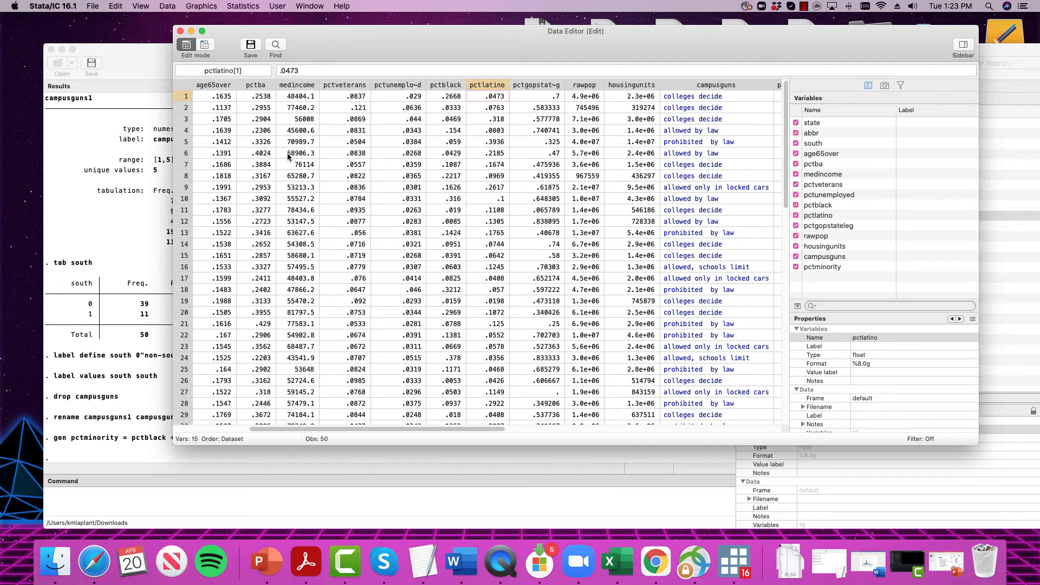
pyautogui.hscroll(-3, 244, 107)
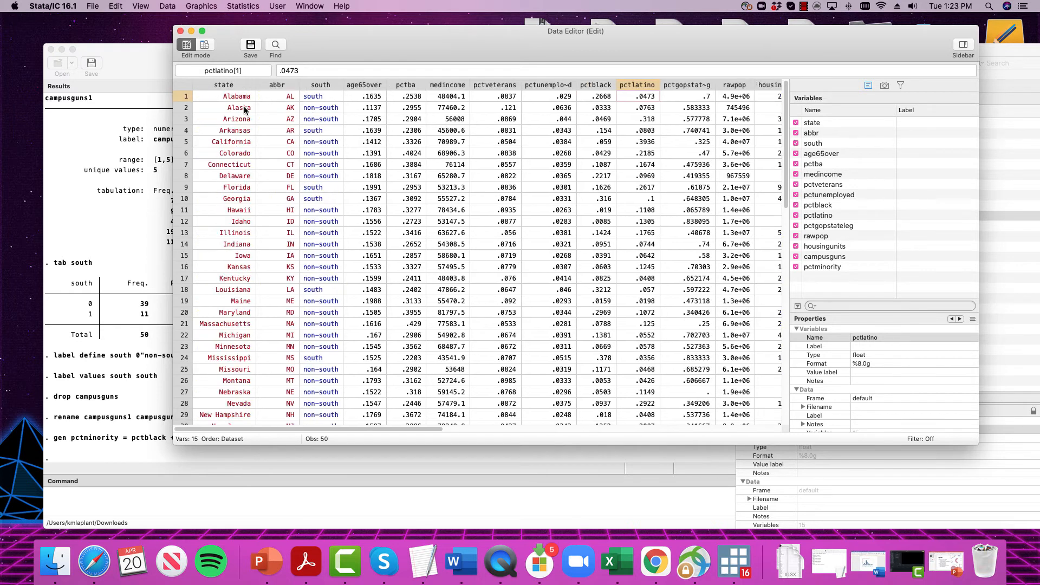
pyautogui.click(372, 85)
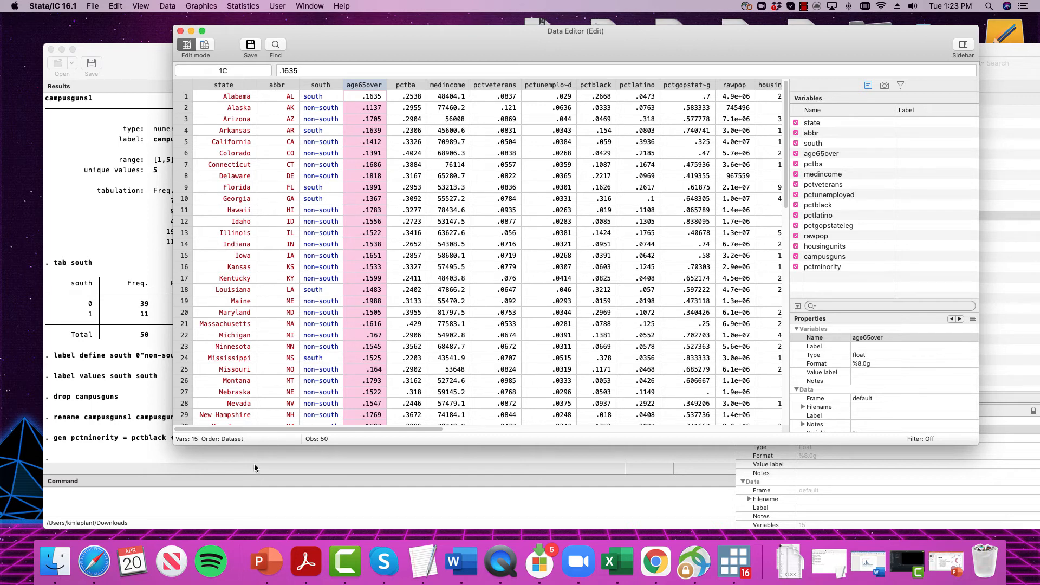
# Replace age65over with its values multiplied by 100, and check the rescaled column in the Data Editor.
pyautogui.click(212, 503)
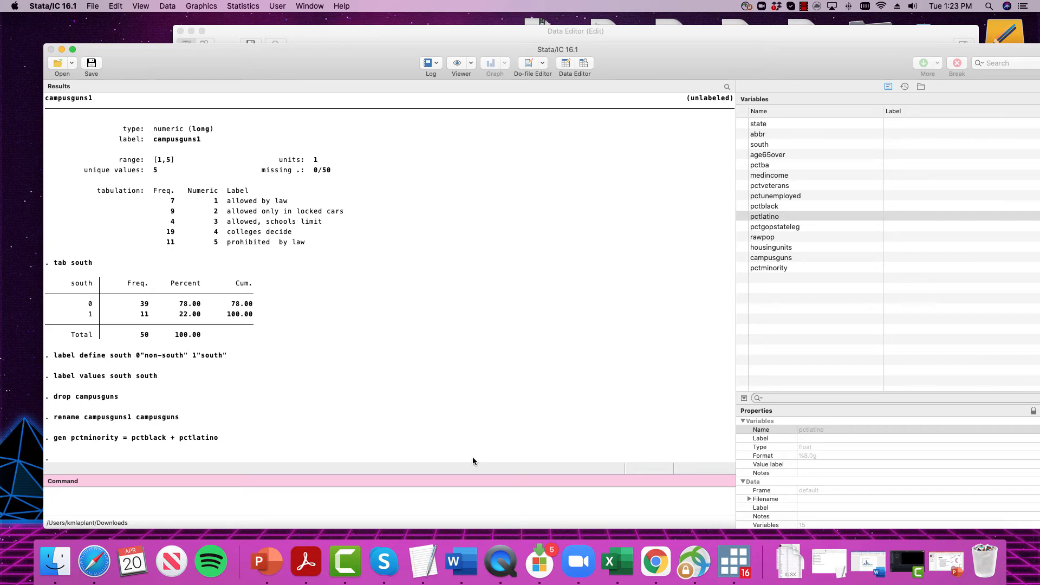
pyautogui.write('replace')
pyautogui.click(742, 155)
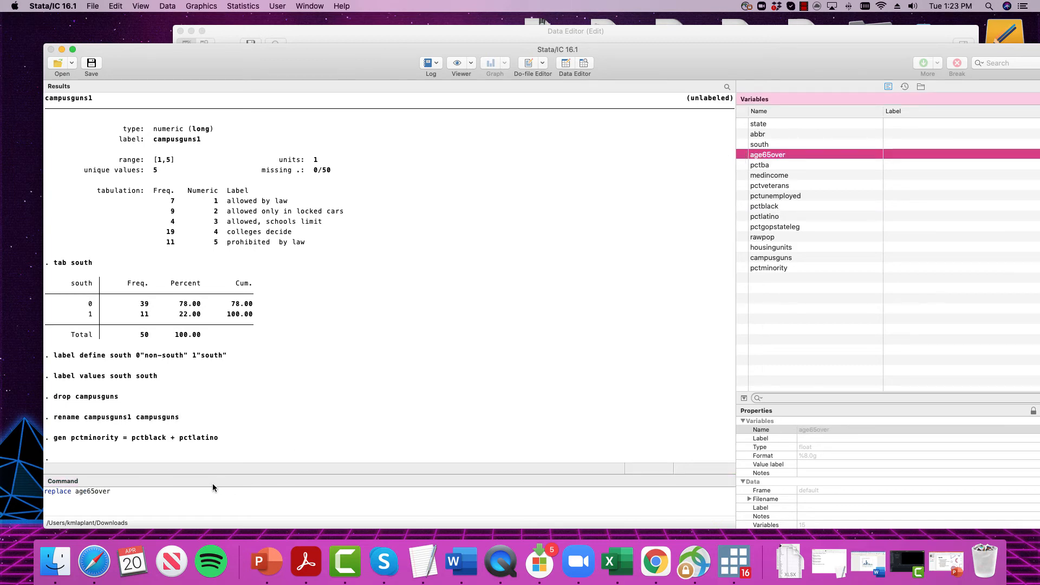
pyautogui.click(192, 491)
pyautogui.write('=')
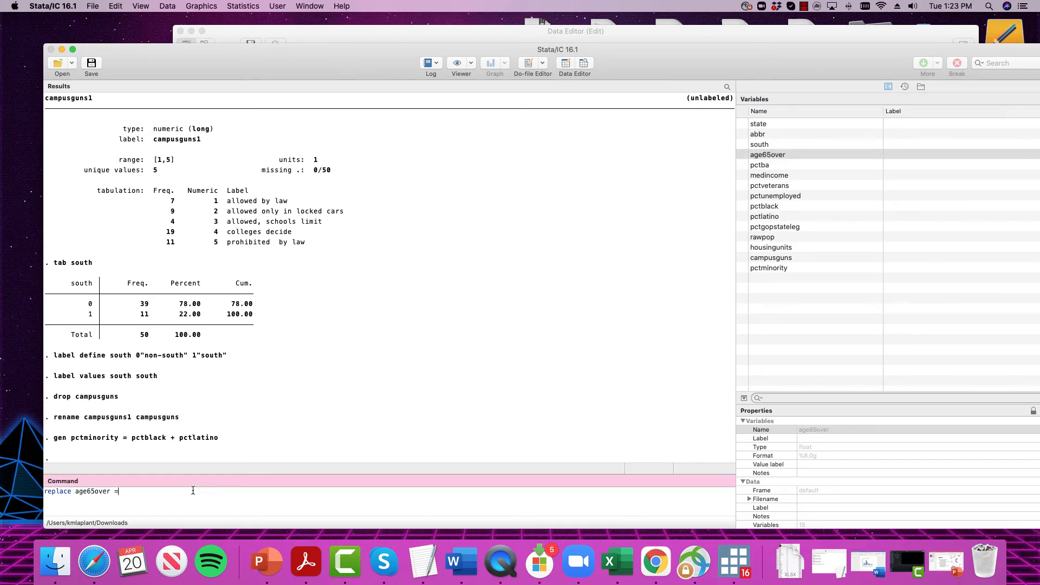
pyautogui.click(742, 155)
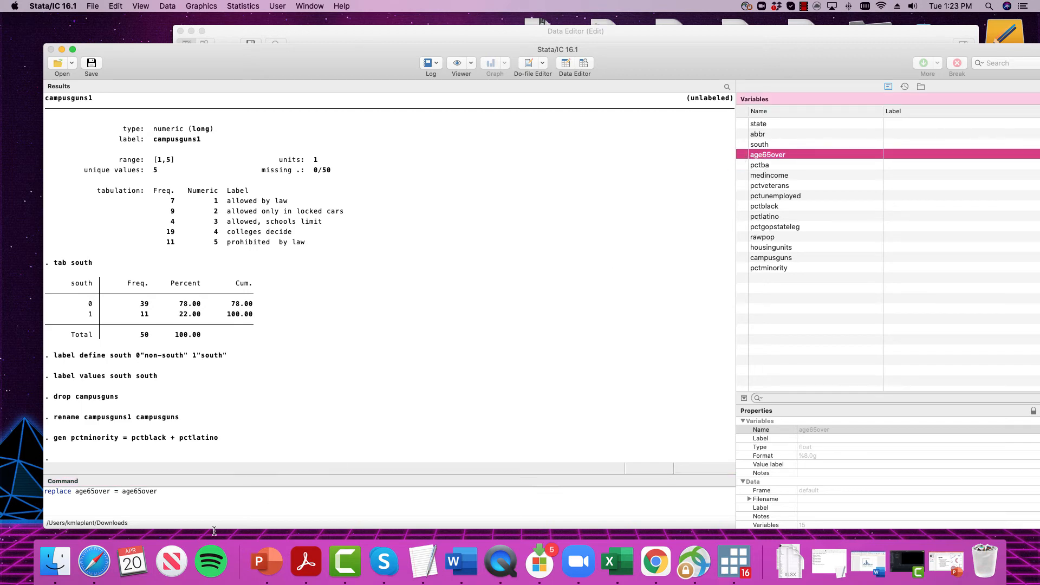
pyautogui.click(180, 490)
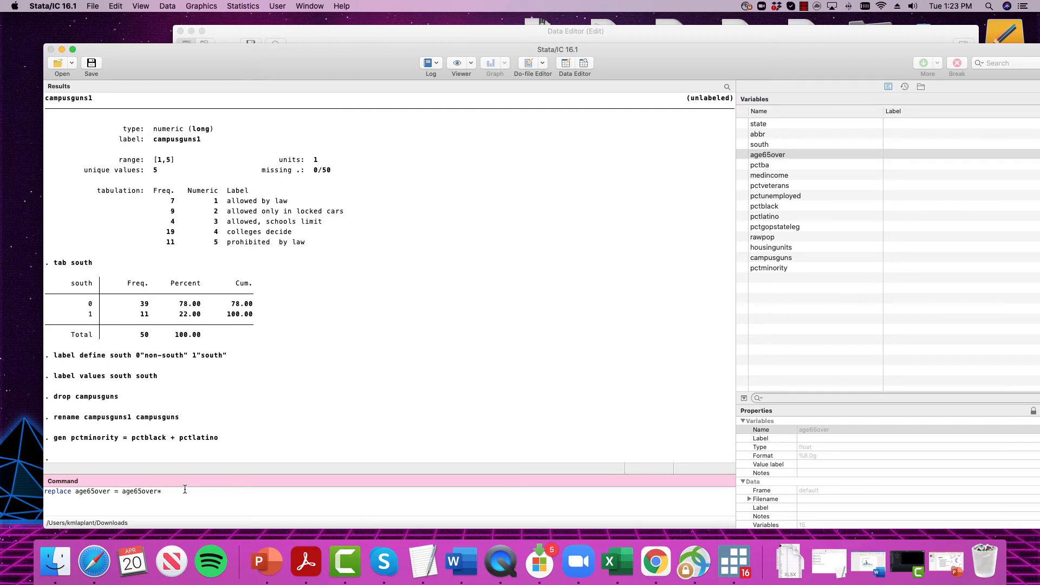
pyautogui.write('*100')
pyautogui.press('Return')
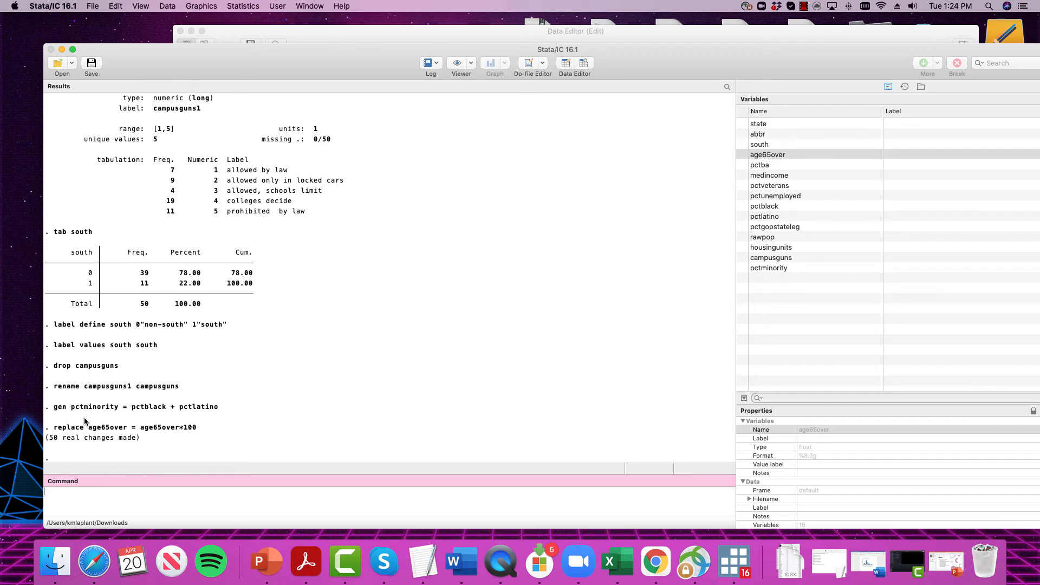
pyautogui.click(349, 36)
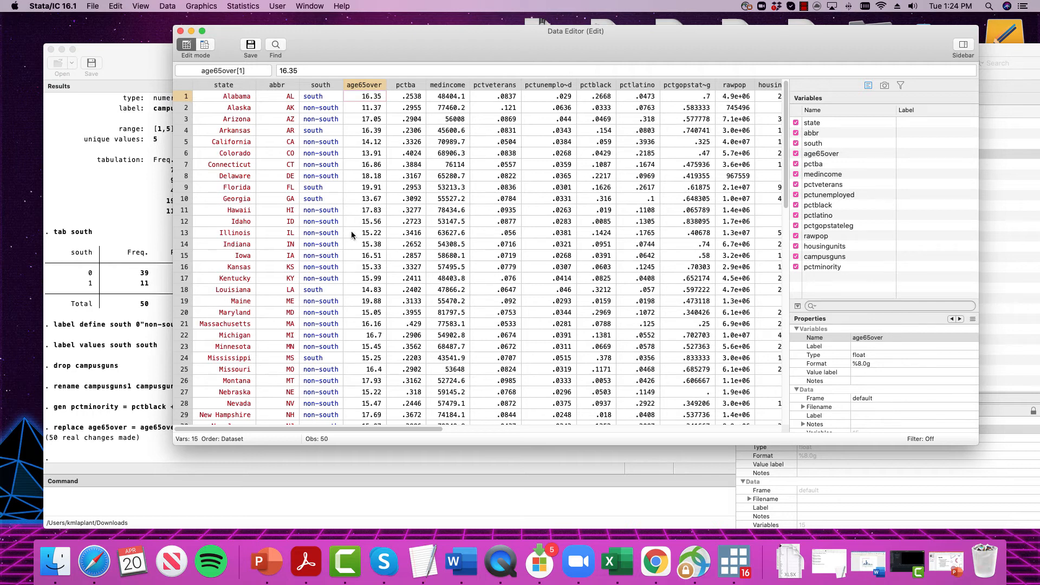
pyautogui.click(179, 502)
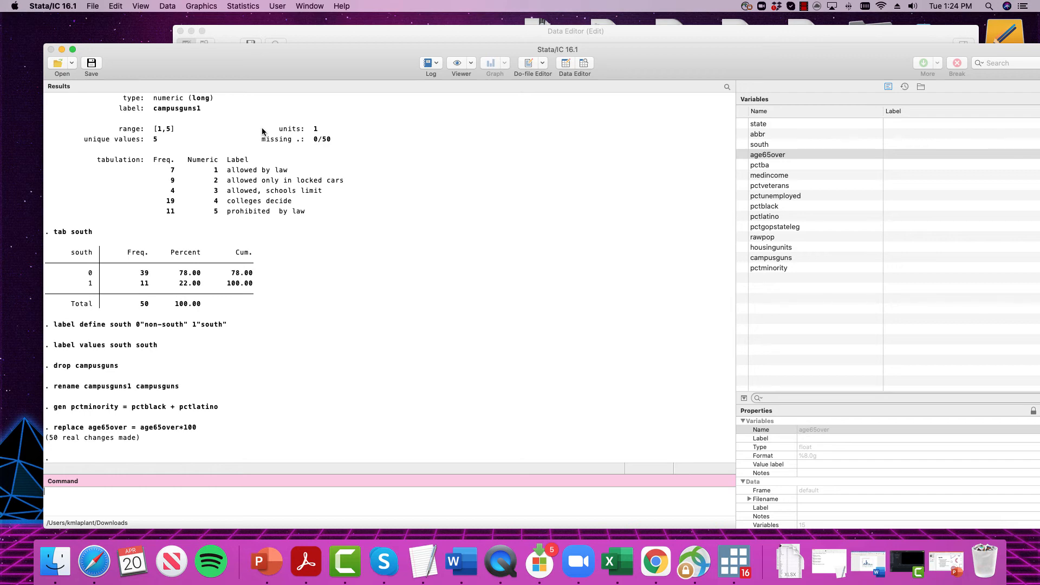
# Reuse the previous replace command to multiply pctba by 100.
pyautogui.press('pageup')
pyautogui.moveTo(152, 490); pyautogui.dragTo(76, 490)
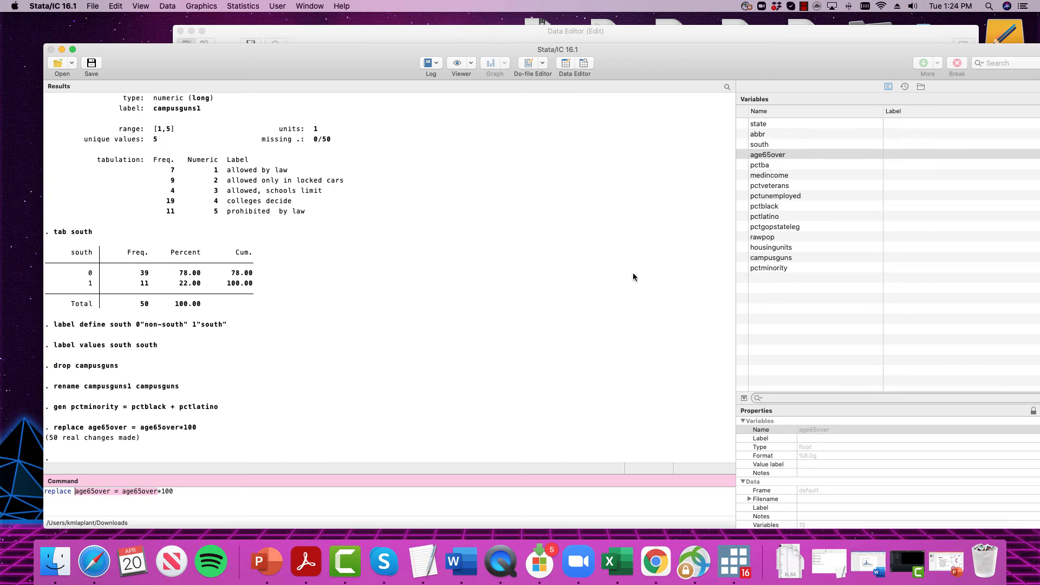
pyautogui.click(742, 165)
pyautogui.write('= pctba')
pyautogui.click(742, 164)
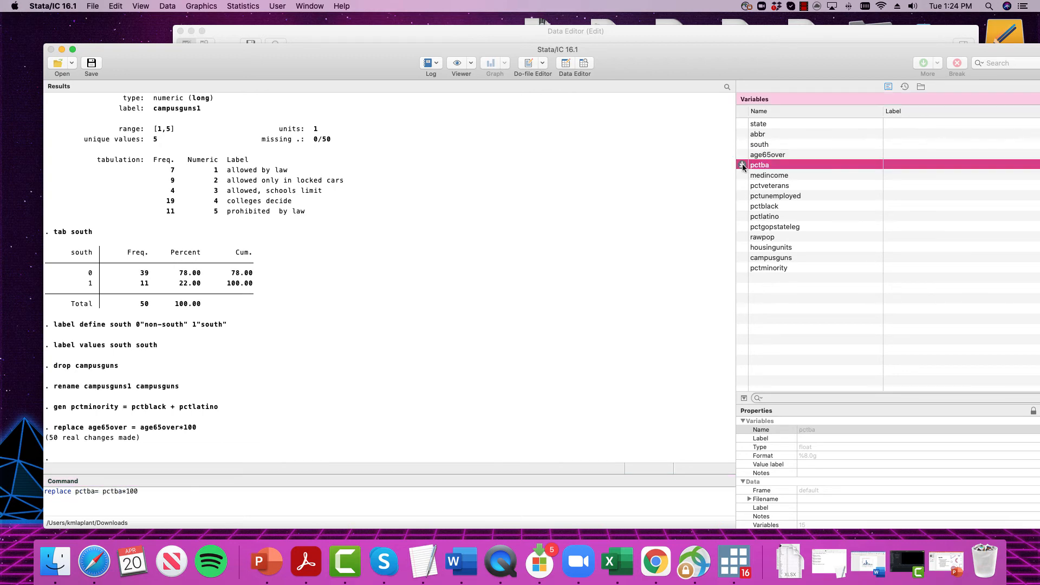
pyautogui.press('Return')
# Replace pctveterans with its values multiplied by 100.
pyautogui.click(183, 504)
pyautogui.write('replace age65over = age65over*100')
pyautogui.moveTo(75, 491)
pyautogui.mouseDown()
pyautogui.moveTo(190, 491)
pyautogui.moveTo(76, 491)
pyautogui.mouseUp()
pyautogui.click(742, 185)
pyautogui.write('=')
pyautogui.click(742, 186)
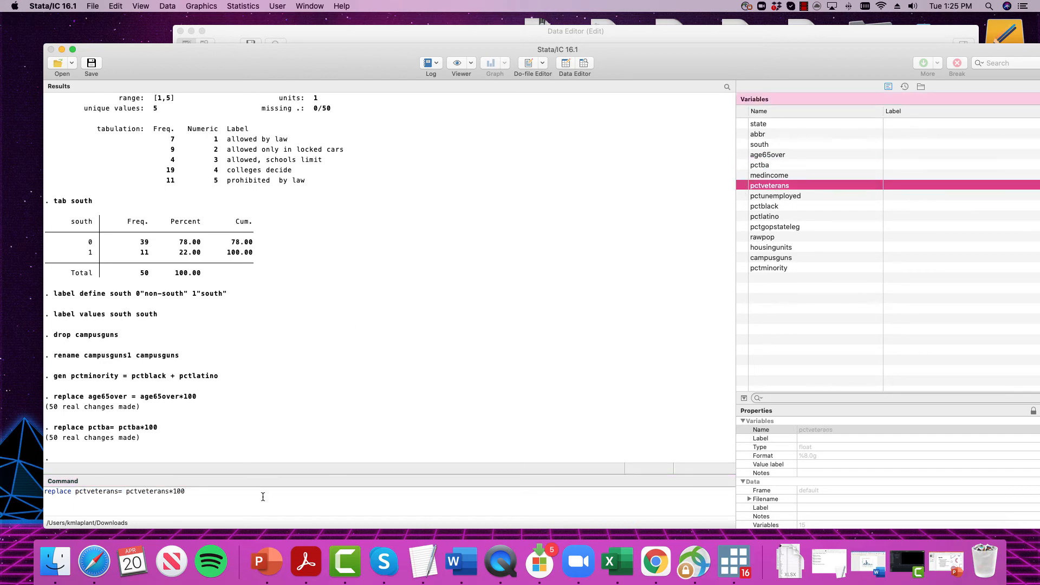
pyautogui.click(262, 496)
pyautogui.press('Return')
# Rescale pctunemployed by replacing it with pctunemployed*100.
pyautogui.press('pageup')
pyautogui.moveTo(166, 492); pyautogui.dragTo(76, 491)
pyautogui.click(742, 196)
pyautogui.write('=')
pyautogui.click(742, 196)
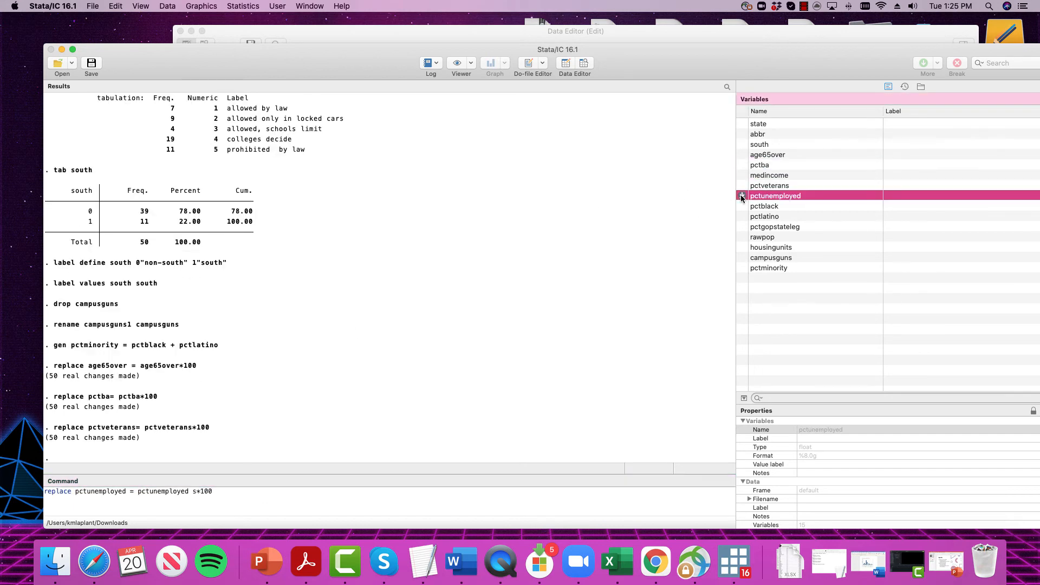
pyautogui.click(194, 493)
pyautogui.press('Return')
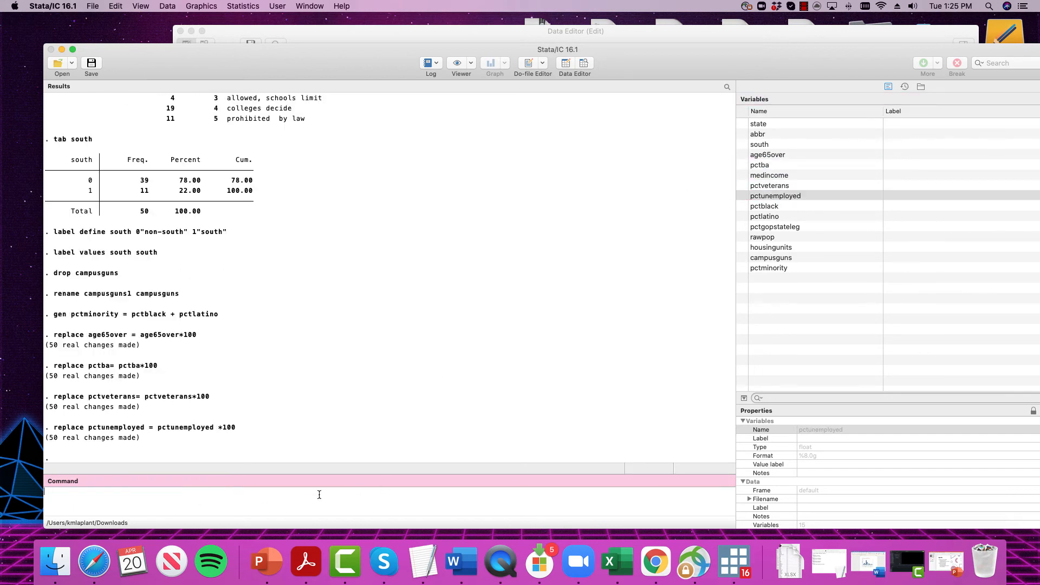
# Convert pctblack to percentages by replacing it with pctblack*100.
pyautogui.press('pageup')
pyautogui.moveTo(191, 492); pyautogui.dragTo(73, 491)
pyautogui.click(742, 207)
pyautogui.write('=')
pyautogui.click(740, 207)
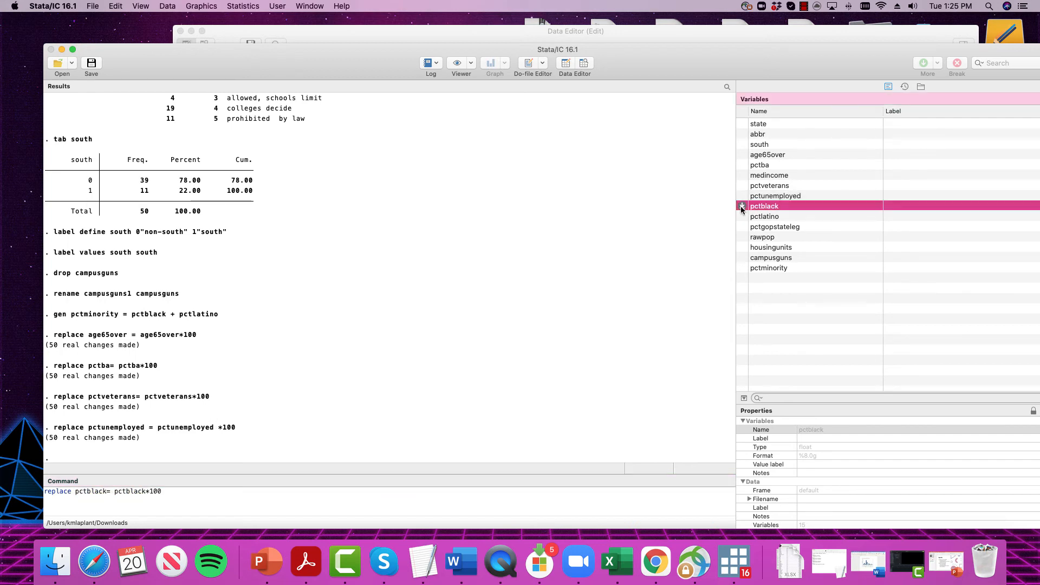
pyautogui.press('Return')
# Recall an earlier replace command and adapt it to multiply pctlatino by 100.
pyautogui.press('pageup')
pyautogui.press('pageup')
pyautogui.moveTo(192, 491); pyautogui.dragTo(74, 491)
pyautogui.press('BackSpace')
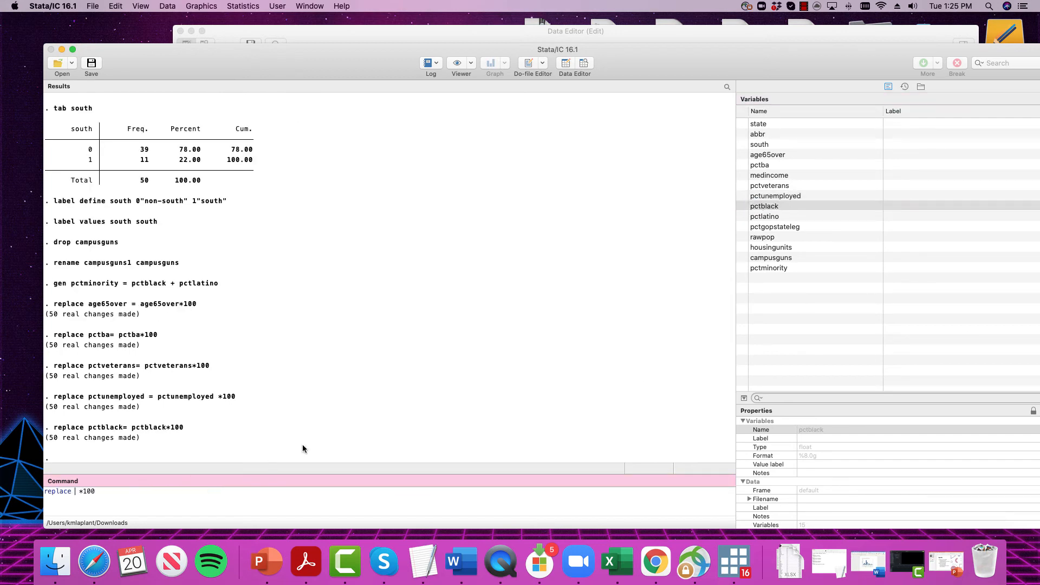
pyautogui.click(742, 217)
pyautogui.write('=')
pyautogui.click(743, 216)
pyautogui.press('Return')
# Replace pctgopstateleg with its values multiplied by 100.
pyautogui.press('pageup')
pyautogui.moveTo(153, 491); pyautogui.dragTo(74, 491)
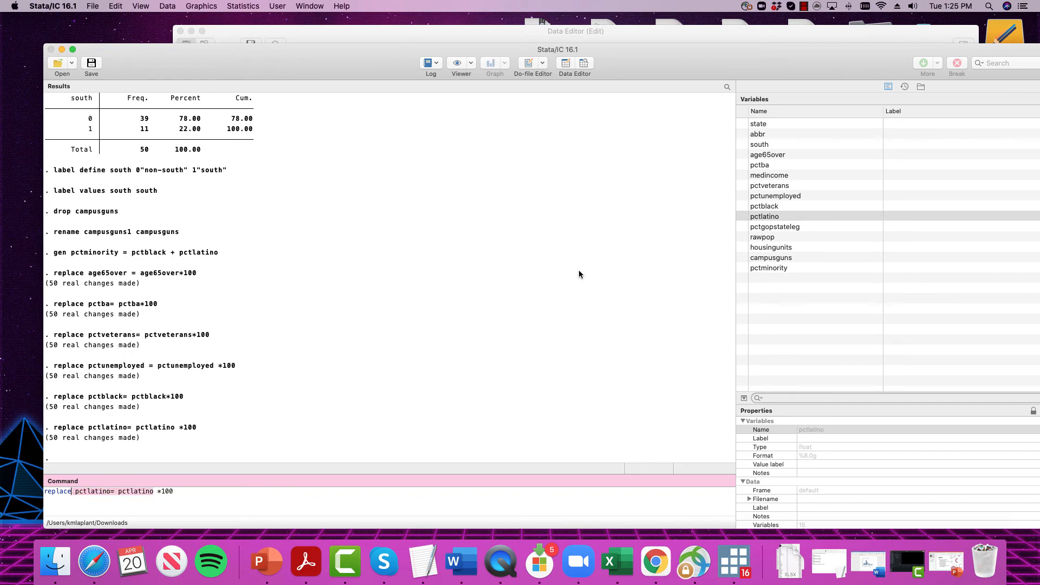
pyautogui.click(742, 226)
pyautogui.moveTo(712, 57); pyautogui.dragTo(706, 66)
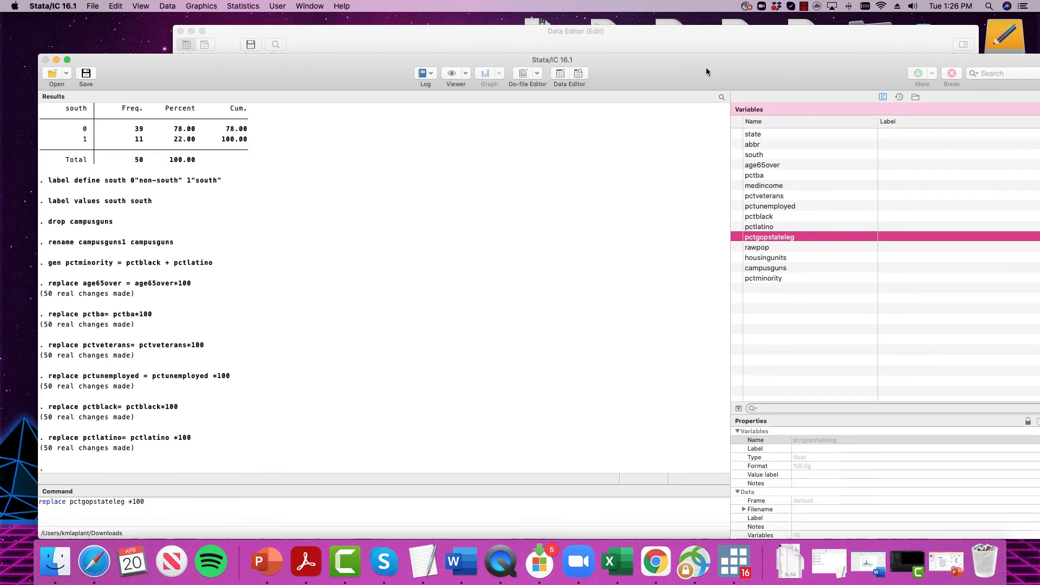
pyautogui.click(144, 499)
pyautogui.write('=')
pyautogui.click(737, 237)
pyautogui.click(293, 511)
pyautogui.press('Return')
# Multiply the generated pctminority variable by 100 with a replace command.
pyautogui.press('pageup')
pyautogui.press('pageup')
pyautogui.moveTo(148, 501); pyautogui.dragTo(70, 502)
pyautogui.click(737, 278)
pyautogui.write('=')
pyautogui.click(736, 278)
pyautogui.click(300, 508)
pyautogui.press('Return')
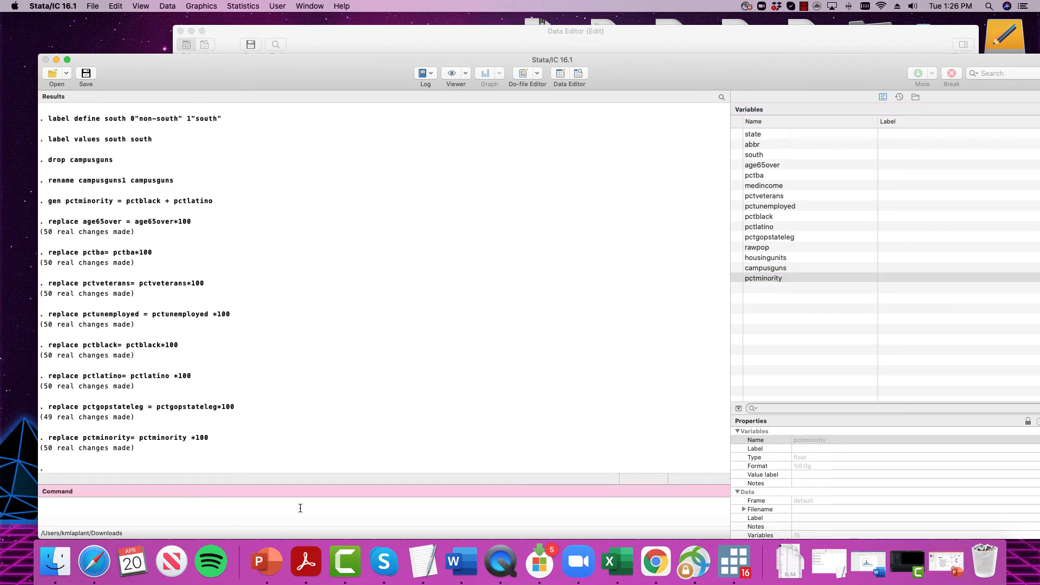
# Review all the rescaled percentage columns in the Data Editor, from age65over across to pctminority.
pyautogui.click(411, 30)
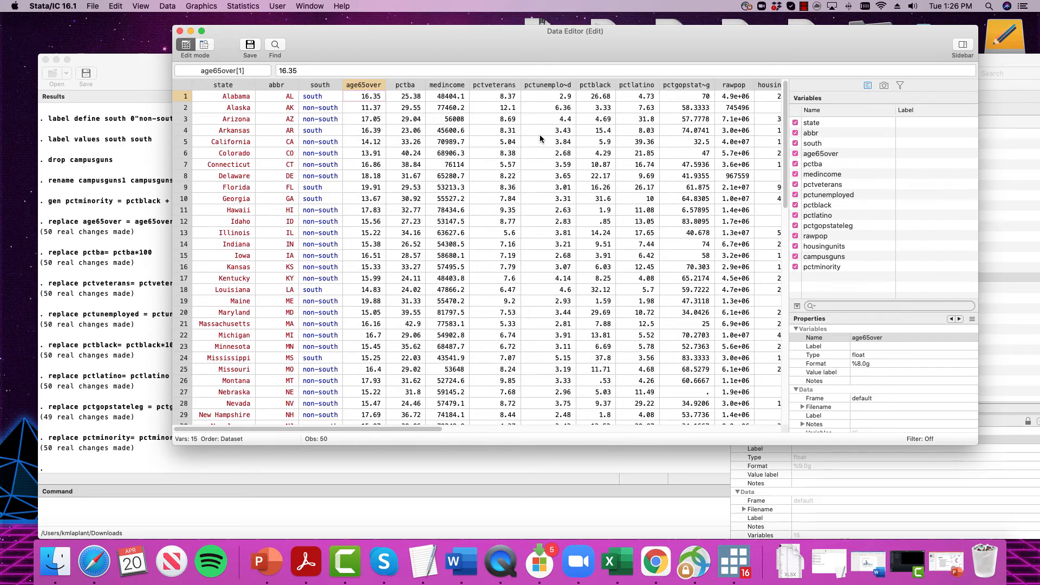
pyautogui.hscroll(5, 539, 134)
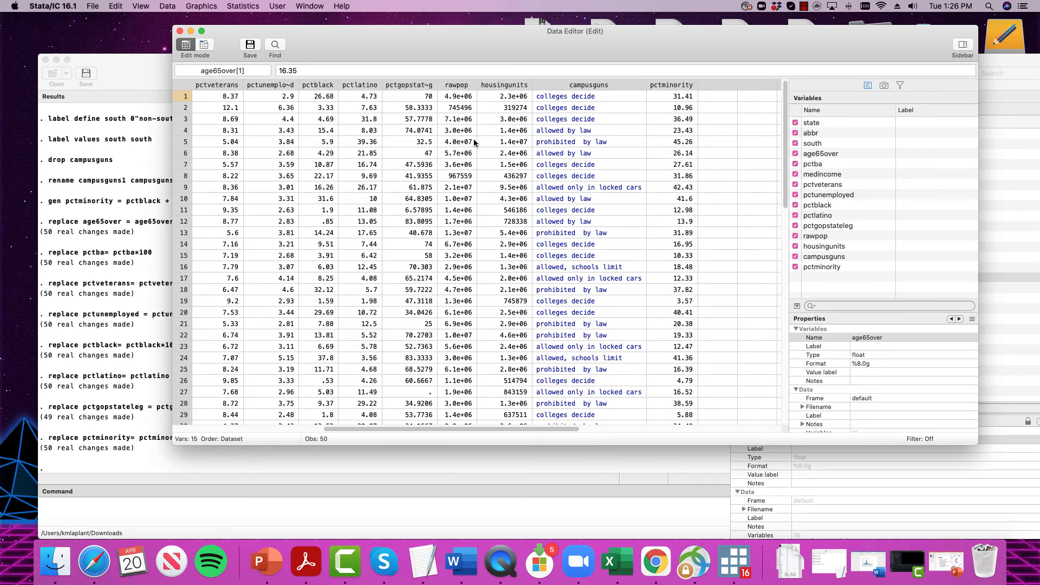
pyautogui.hscroll(-8, 474, 141)
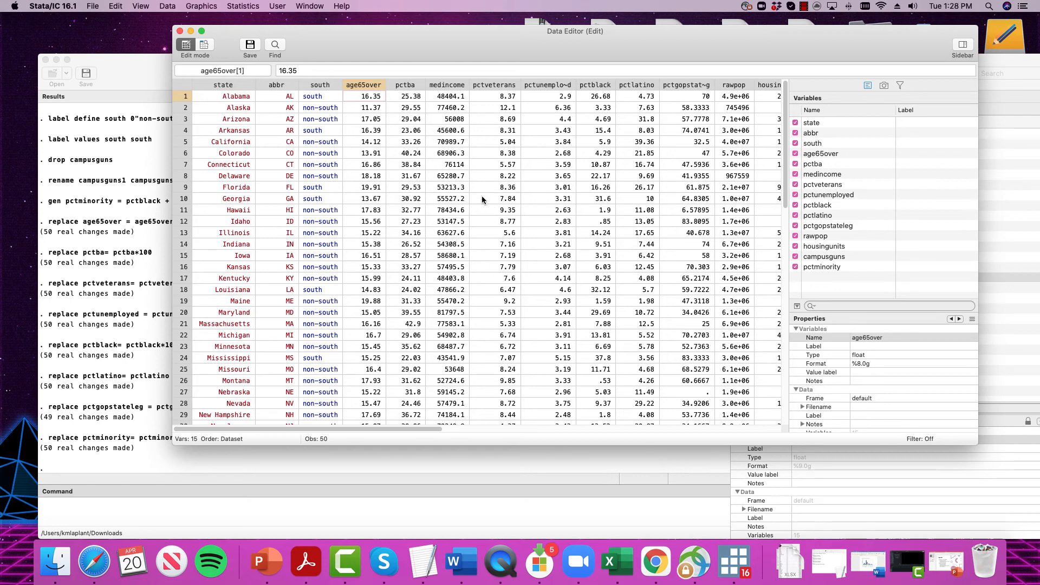
# Compare the housingunits and rawpop columns across the states in the Data Editor.
pyautogui.hscroll(10, 482, 196)
pyautogui.click(410, 87)
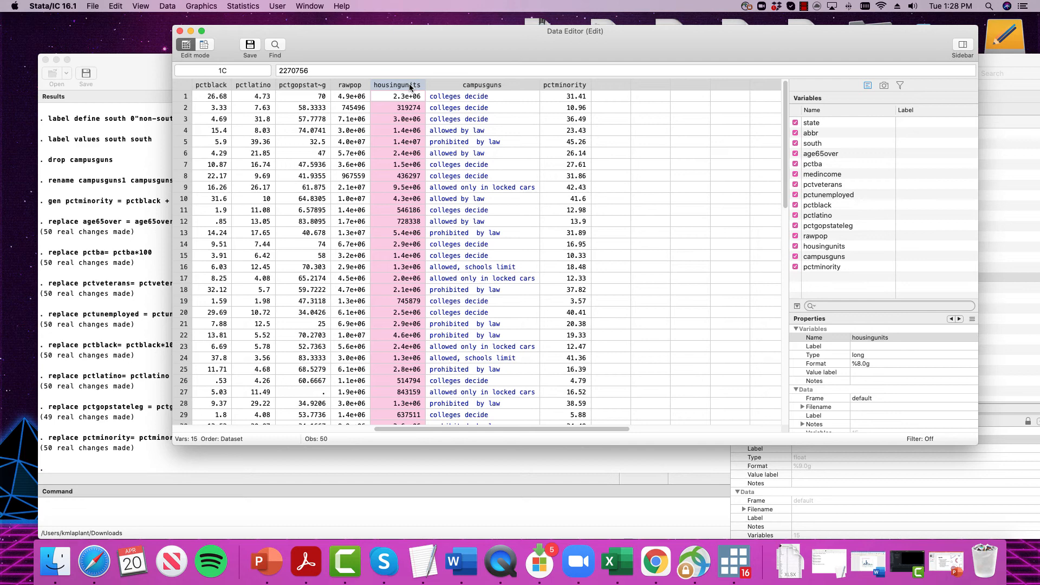
pyautogui.click(354, 86)
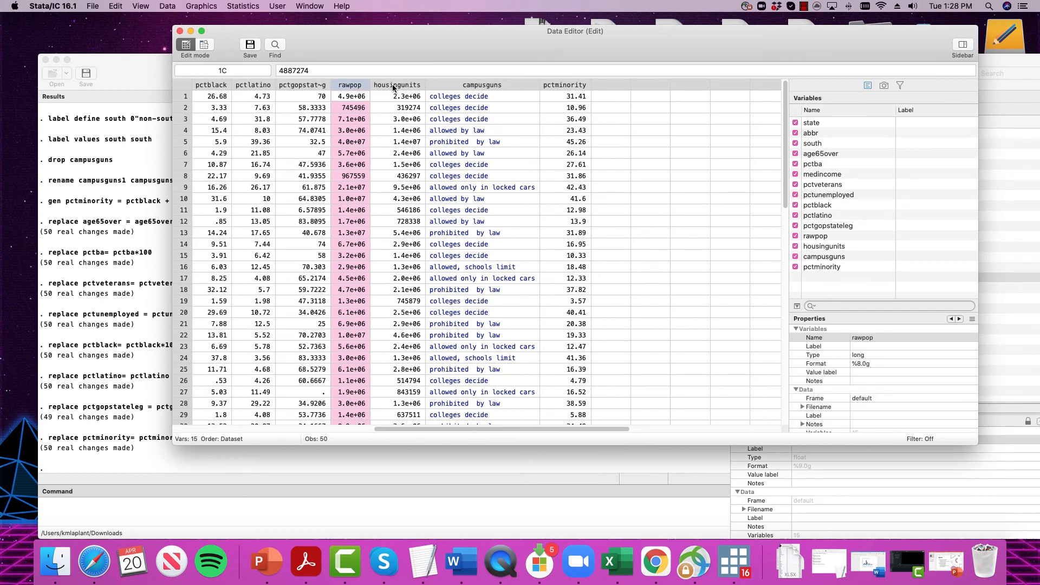
pyautogui.click(411, 89)
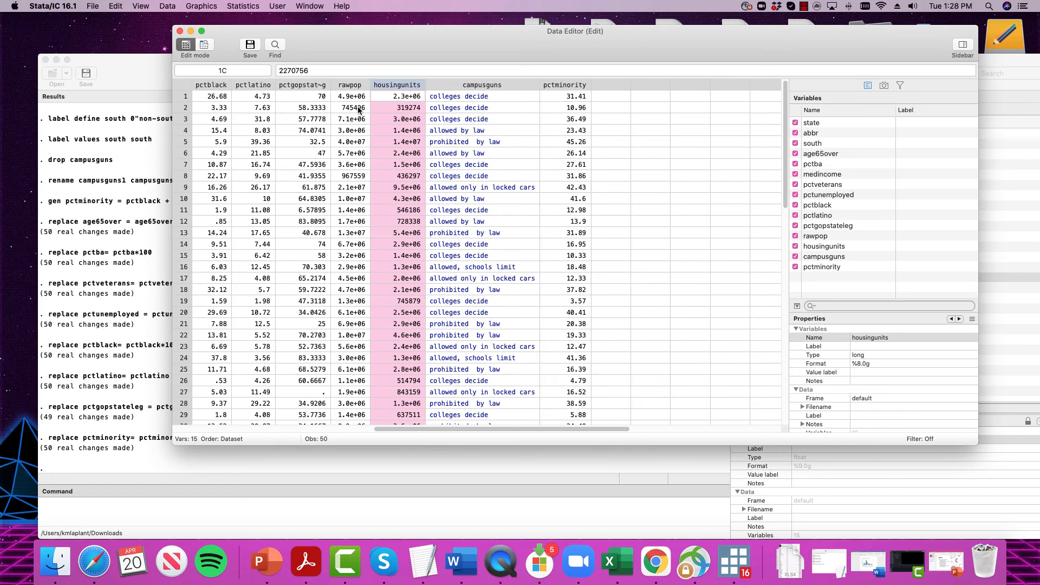
# Generate a new variable housing1000 as housingunits divided by rawpop, and check its values in the Data Editor.
pyautogui.click(180, 513)
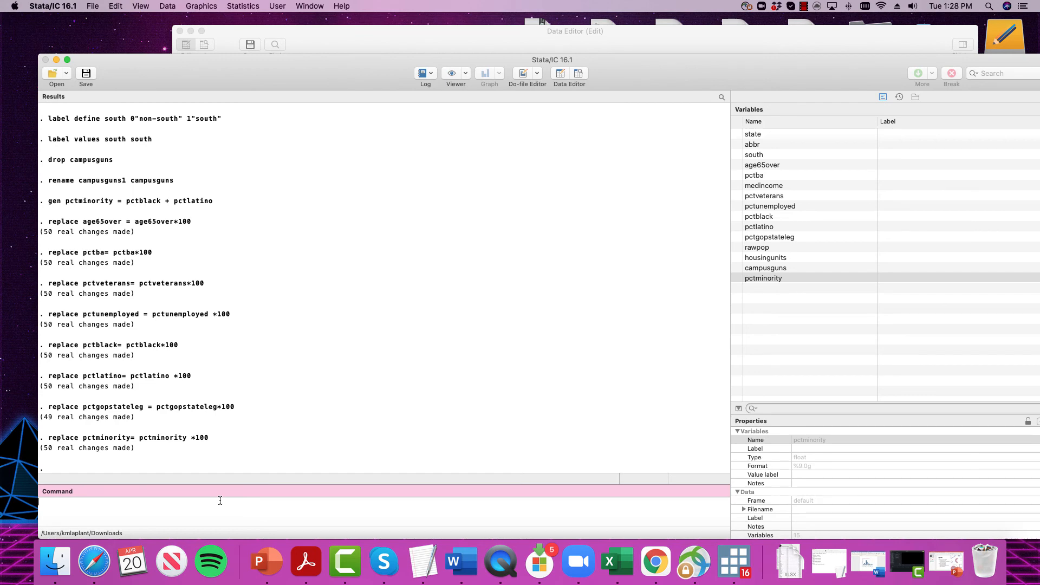
pyautogui.write('gen housing1000 =')
pyautogui.doubleClick(738, 259)
pyautogui.click(213, 506)
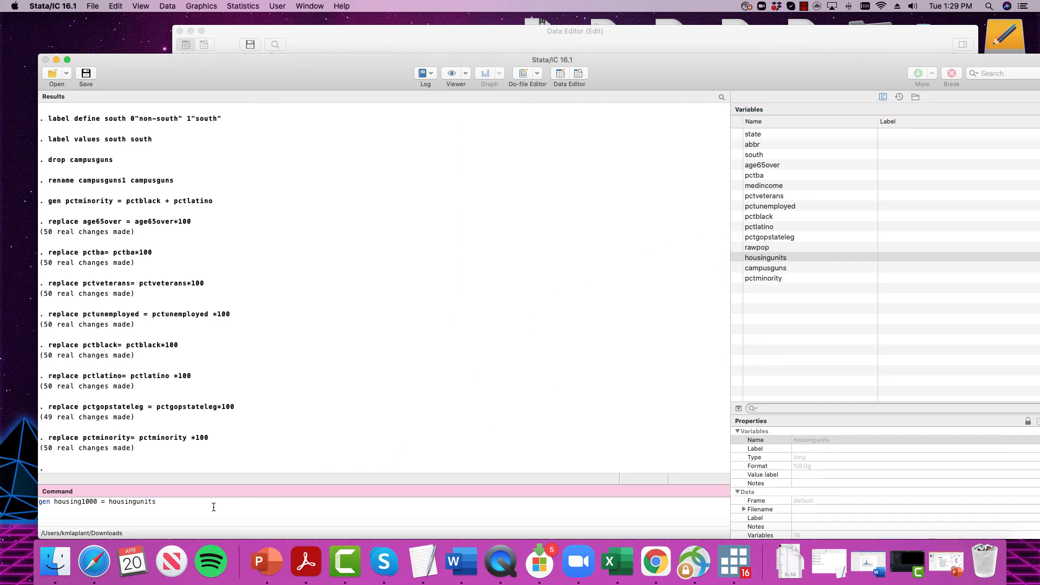
pyautogui.write('/')
pyautogui.doubleClick(735, 248)
pyautogui.click(273, 505)
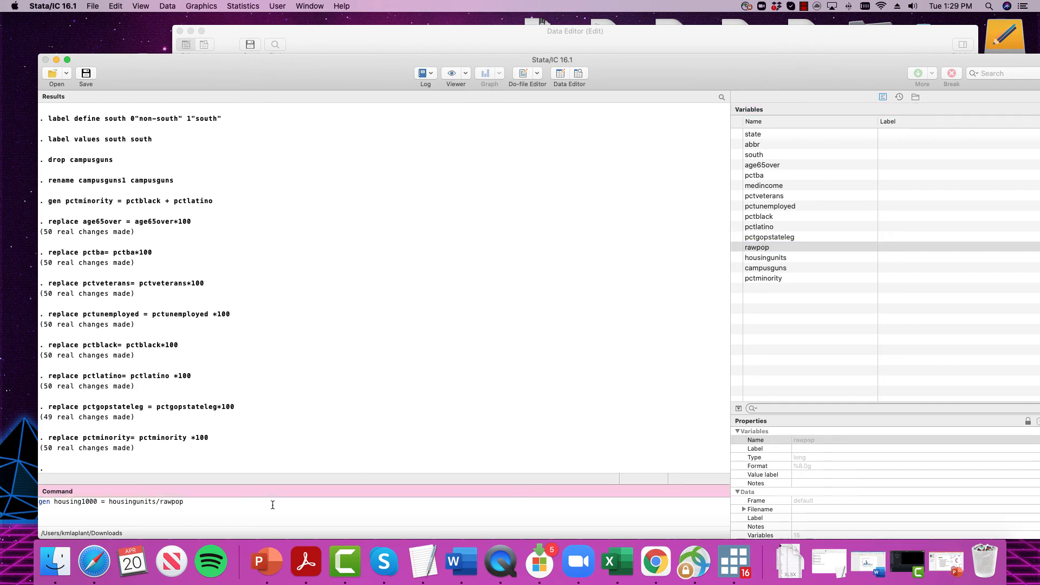
pyautogui.press('Return')
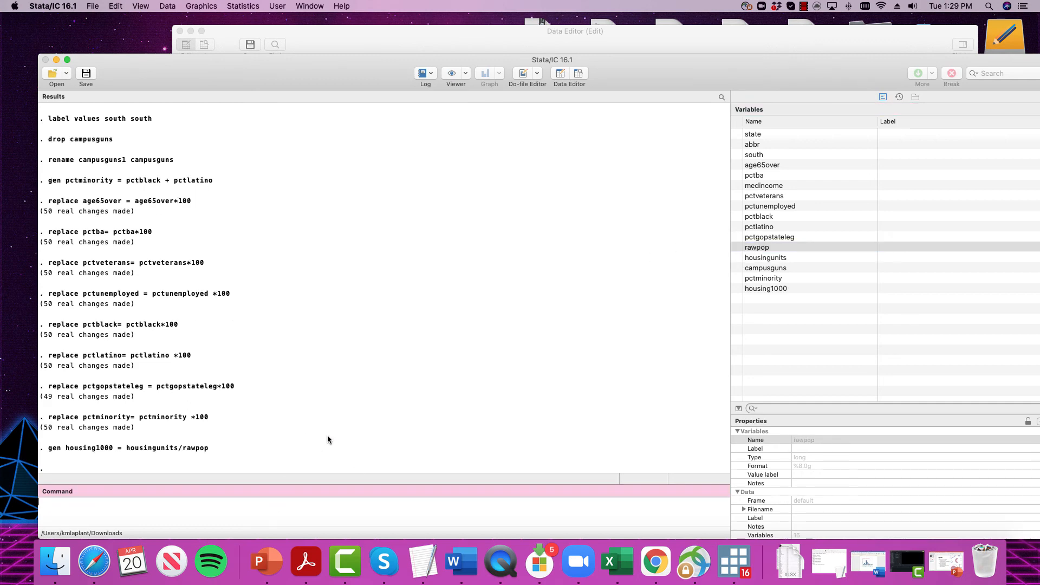
pyautogui.click(606, 47)
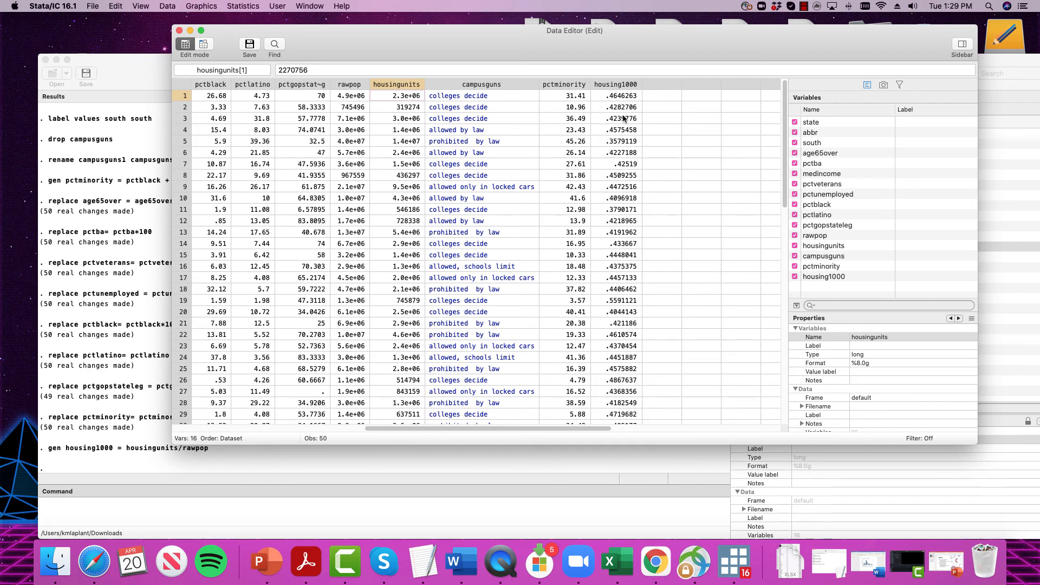
# Replace housing1000 with housing1000*1000, check the column in the Data Editor, and return to the main Stata window.
pyautogui.click(266, 510)
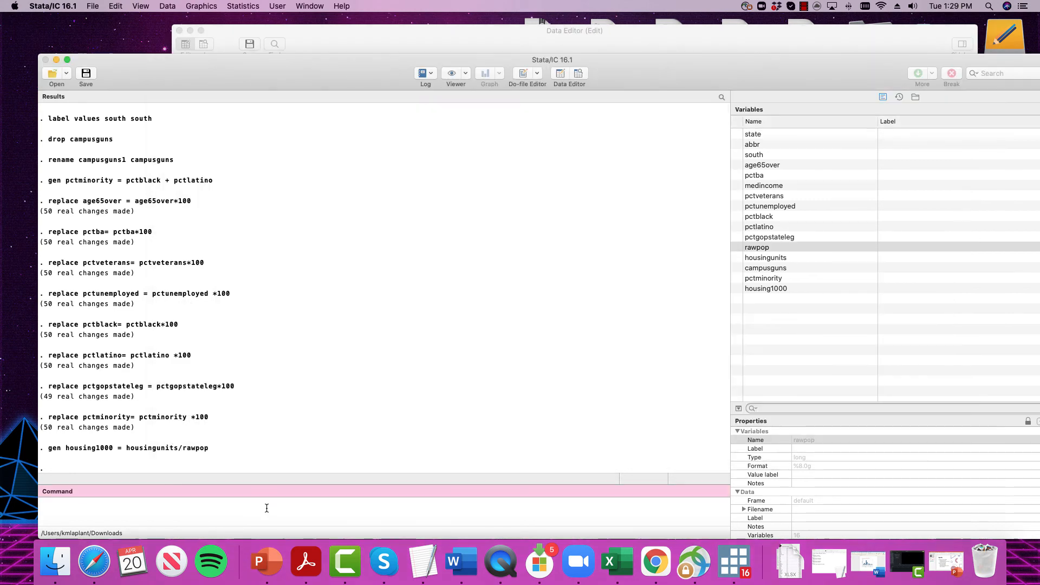
pyautogui.write('replace housing1000*100')
pyautogui.press('Left')
pyautogui.press('Left')
pyautogui.press('Left')
pyautogui.press('Left')
pyautogui.press('Left')
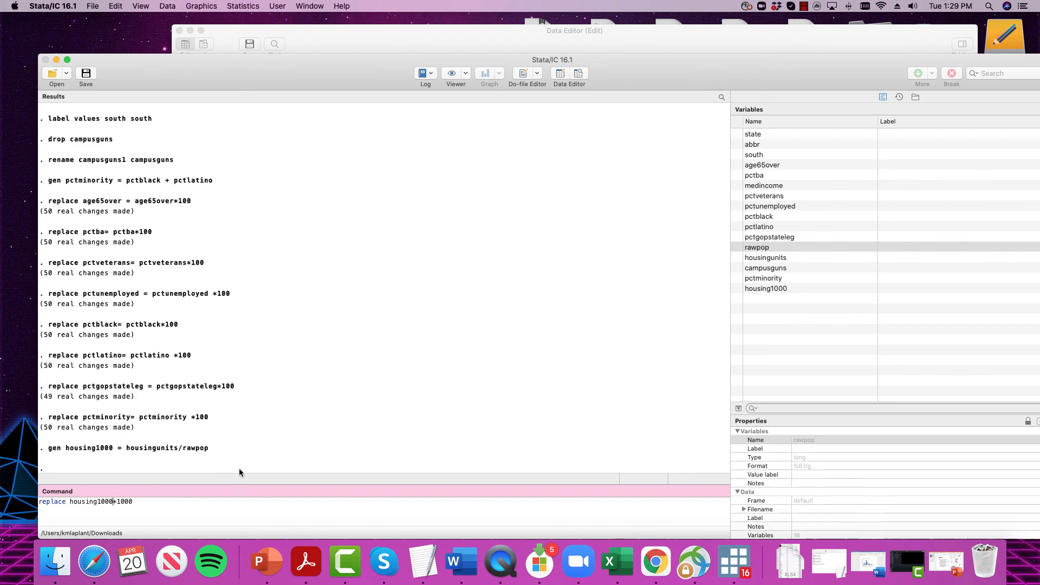
pyautogui.write('=')
pyautogui.doubleClick(733, 288)
pyautogui.click(252, 499)
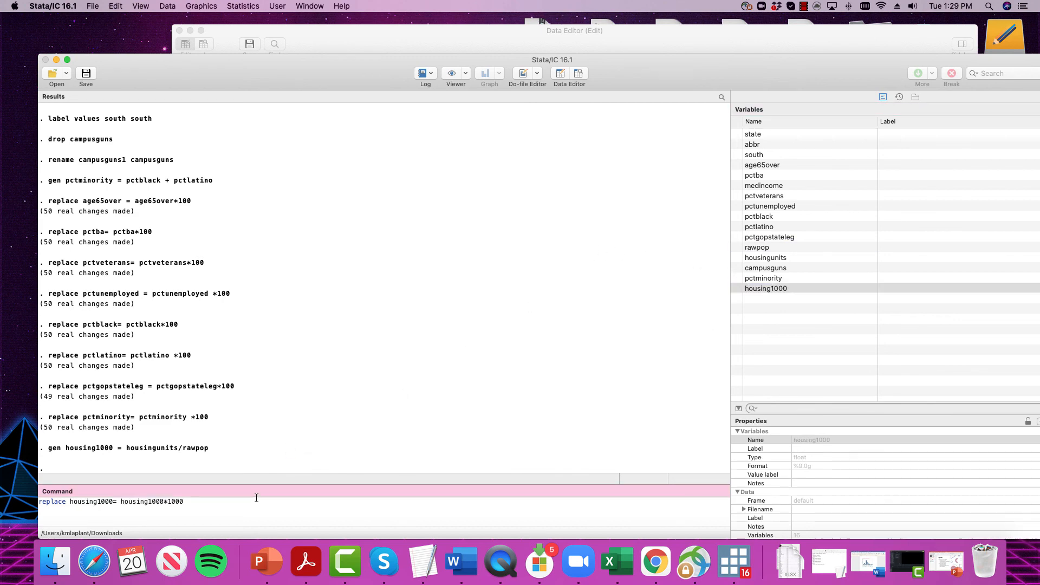
pyautogui.press('Return')
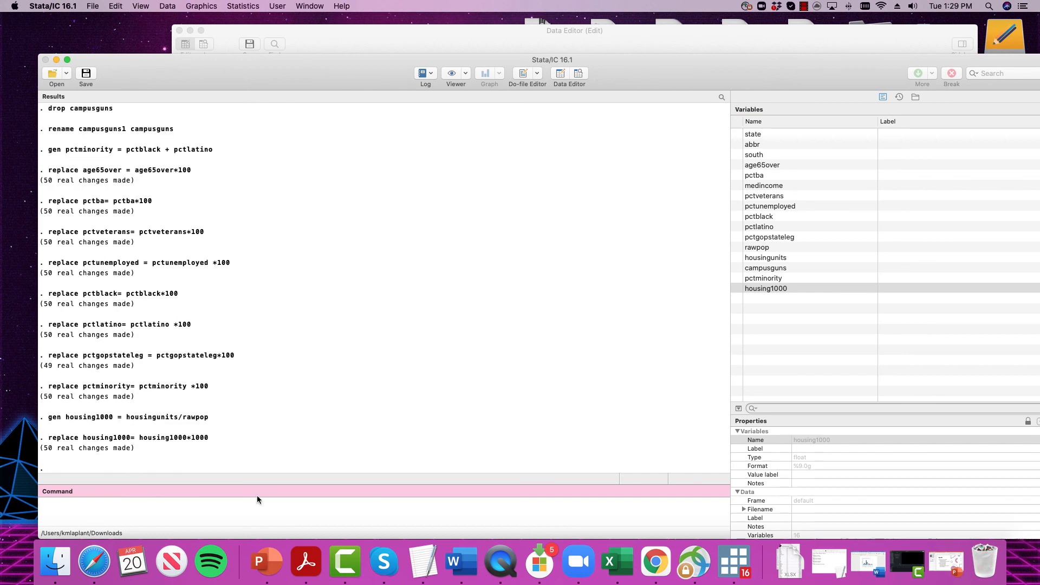
pyautogui.click(507, 42)
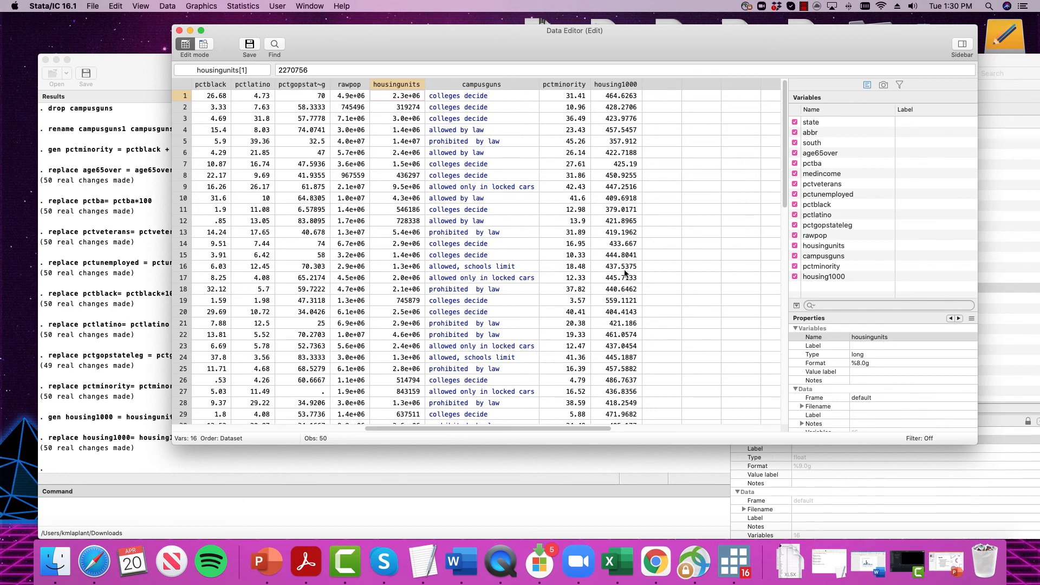
pyautogui.click(135, 79)
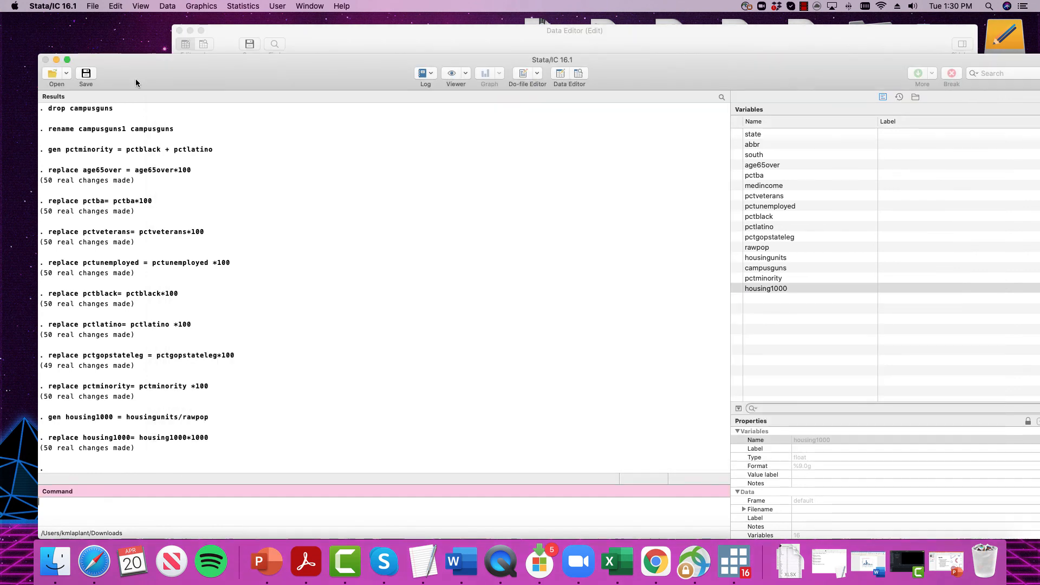
# Reposition the main Stata window and enlarge the variable list so its Label column has more room.
pyautogui.moveTo(167, 76); pyautogui.dragTo(163, 31)
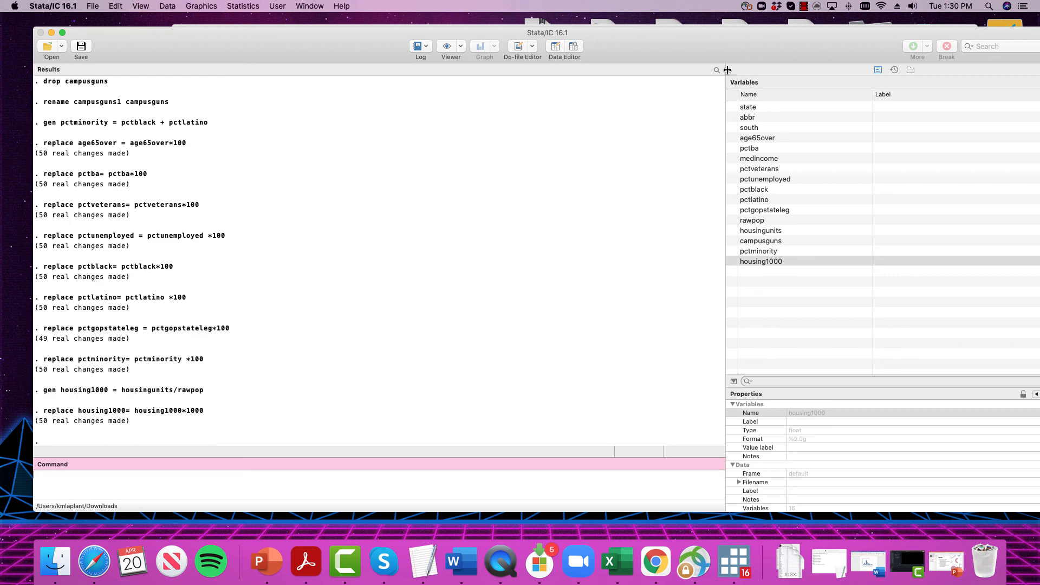
pyautogui.moveTo(724, 69); pyautogui.dragTo(664, 70)
pyautogui.moveTo(842, 94); pyautogui.dragTo(785, 96)
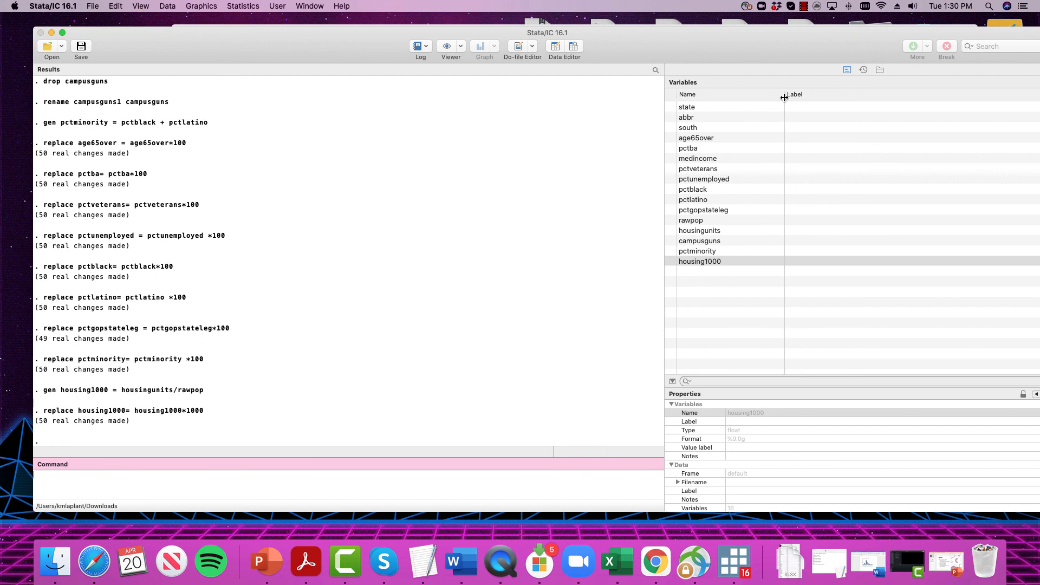
# Unlock the variable properties and label pctba "Percent of the population with a bachelors degree or higher".
pyautogui.click(711, 150)
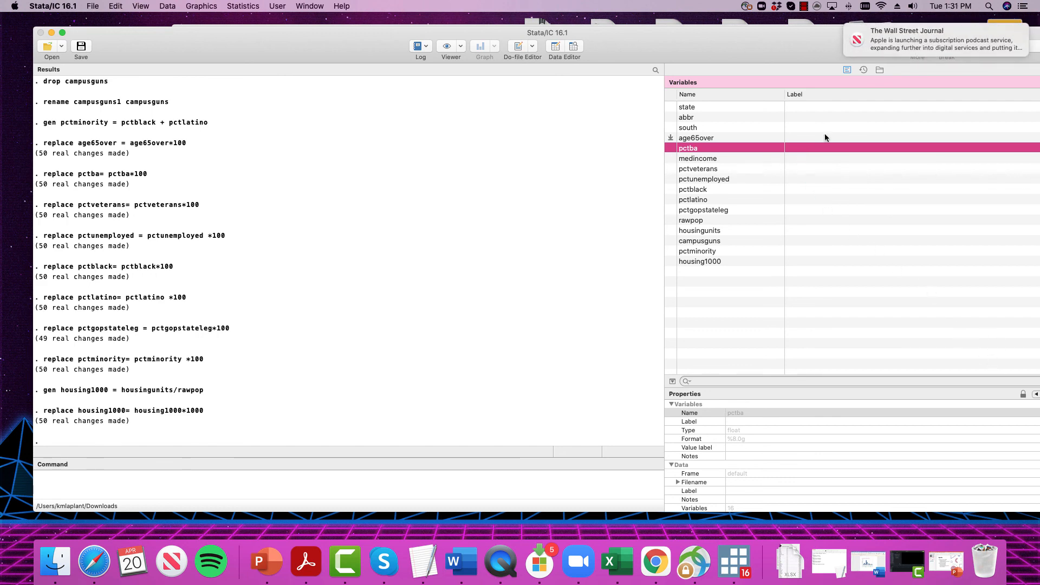
pyautogui.moveTo(753, 47); pyautogui.dragTo(723, 47)
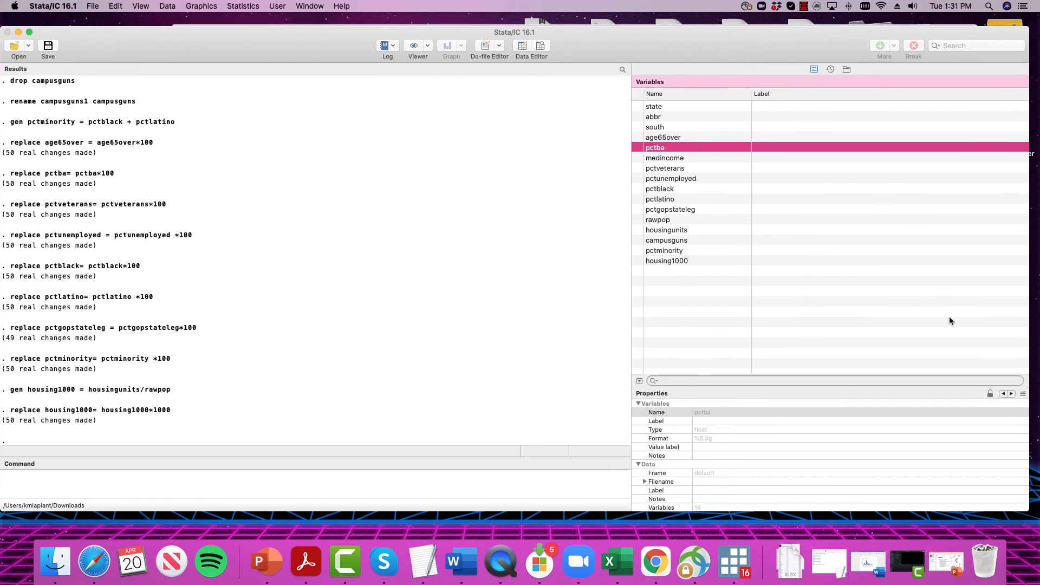
pyautogui.click(989, 395)
pyautogui.click(705, 422)
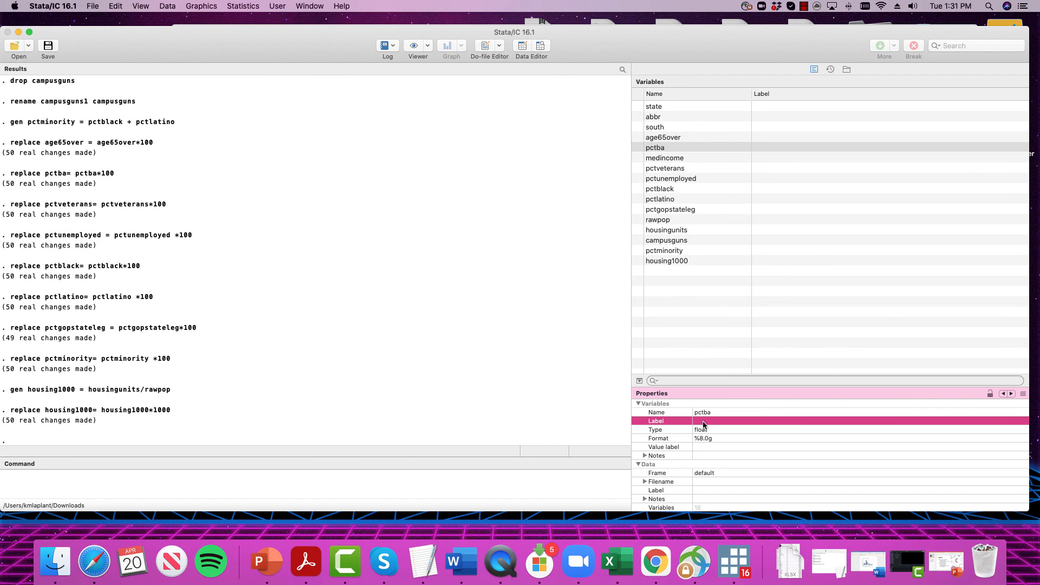
pyautogui.click(704, 425)
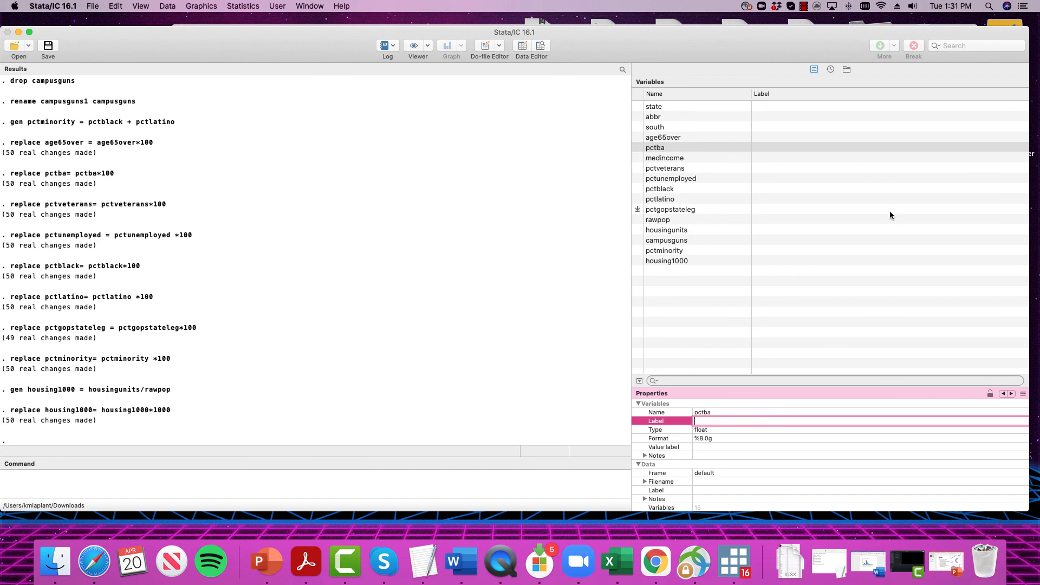
pyautogui.write('Percent of the population with a bachelors degree or higher')
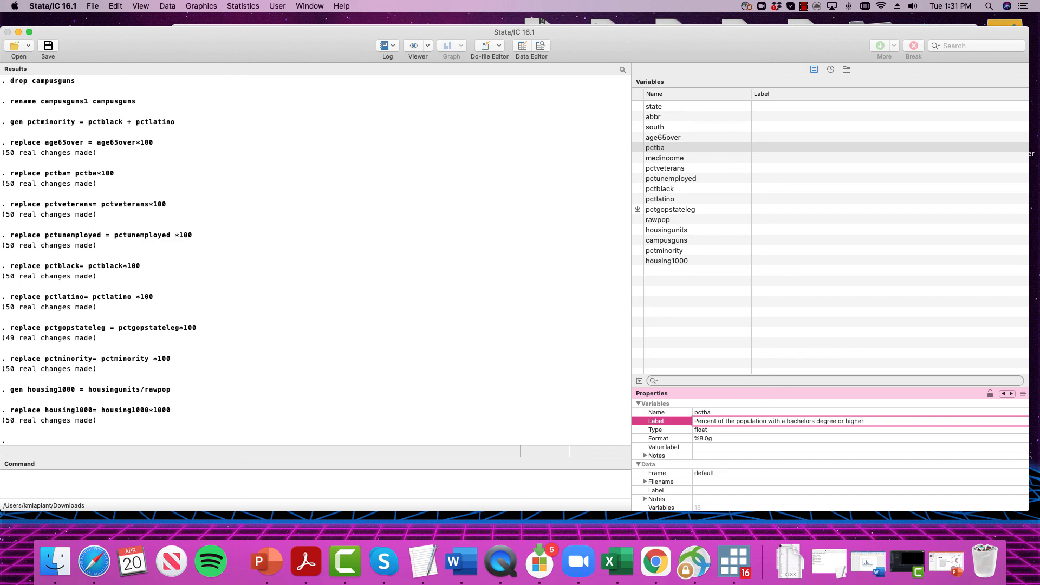
pyautogui.press('Return')
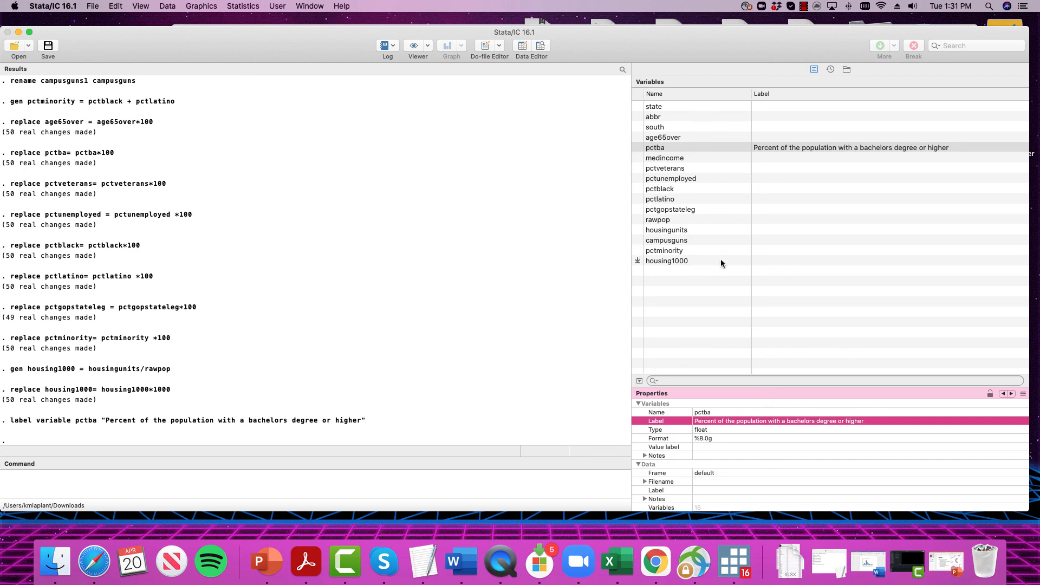
# Label the campusguns variable "Type of concealed carry law on college campuses for each state".
pyautogui.click(768, 240)
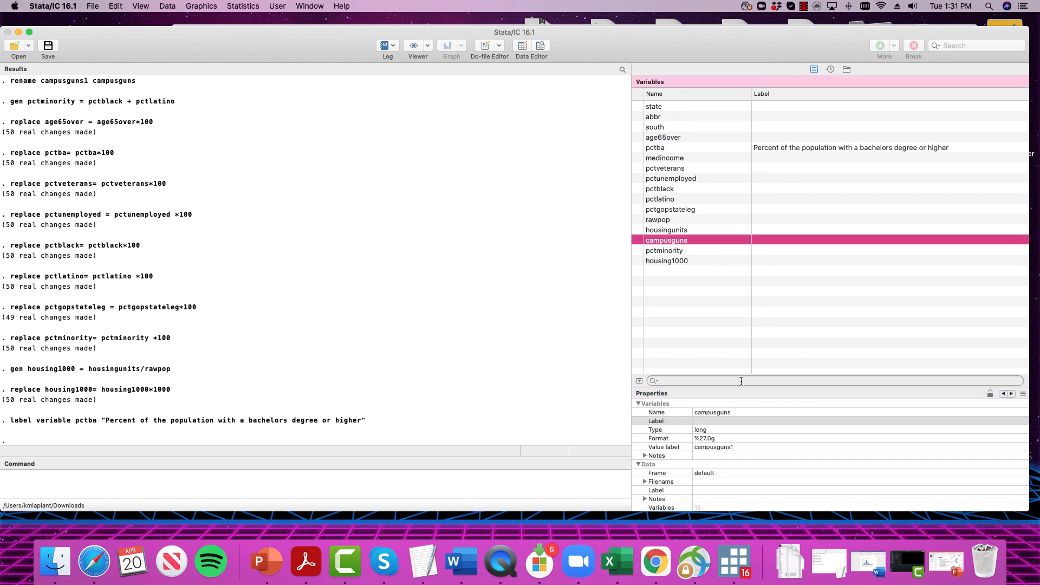
pyautogui.click(709, 421)
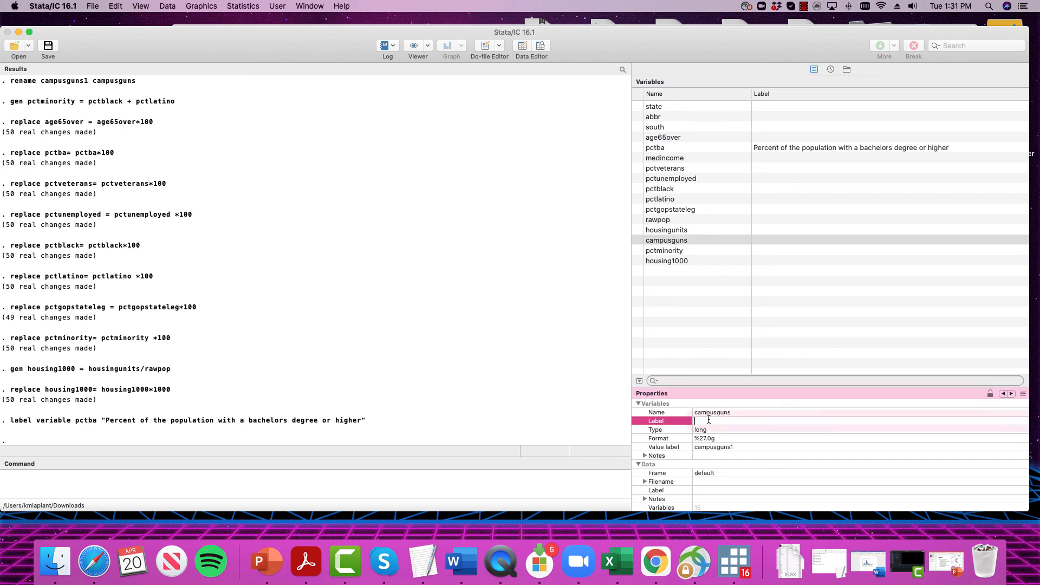
pyautogui.write('Type of concealed carry')
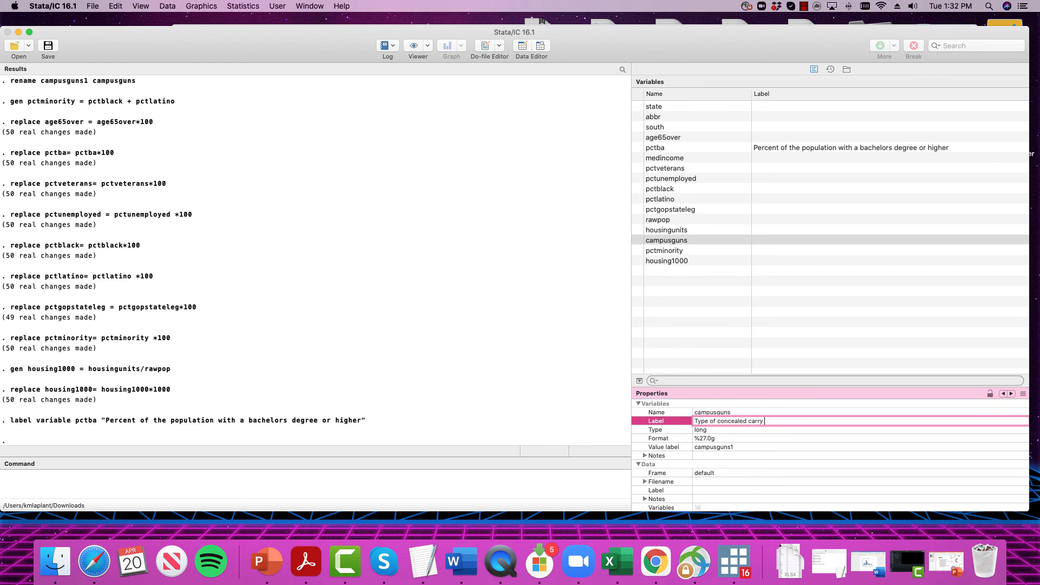
pyautogui.write(' law on college campuses for each state')
pyautogui.press('Return')
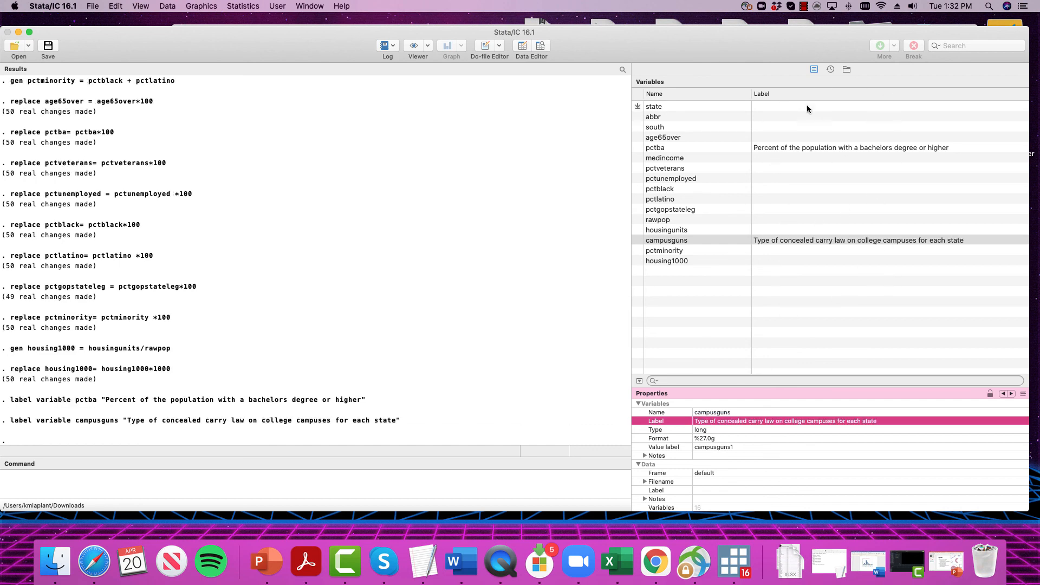